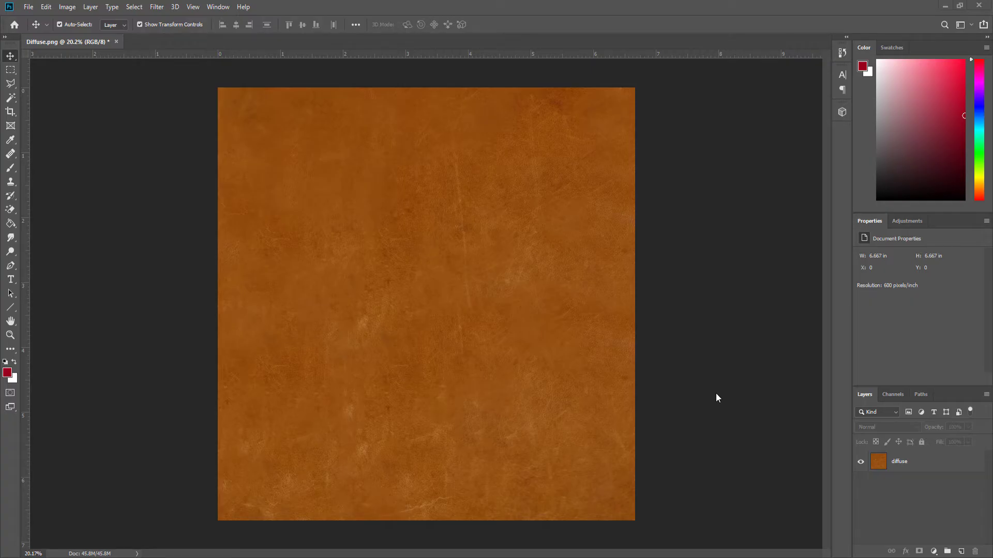
- Check the image size and enlarge the canvas to about 14.4 × 14.5 in with the Crop tool
key("ctrl+alt+i")
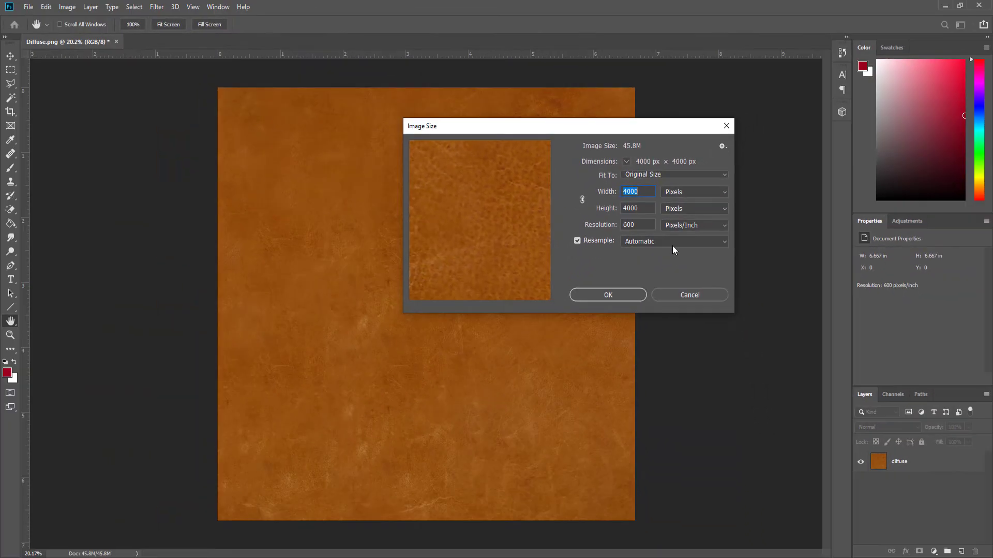
left_click(601, 299)
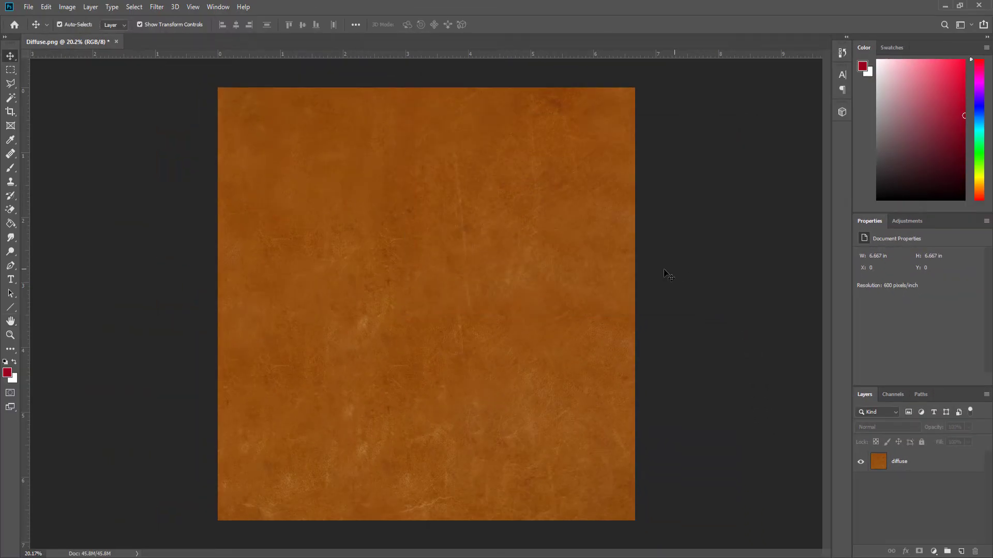
scroll(517, 247, "down", 5)
left_click(477, 270)
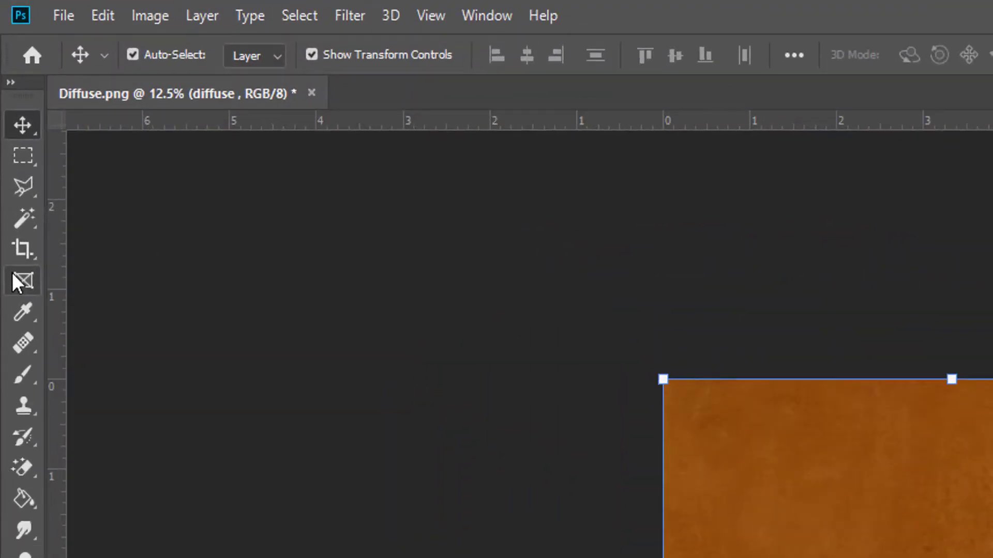
left_click(42, 293)
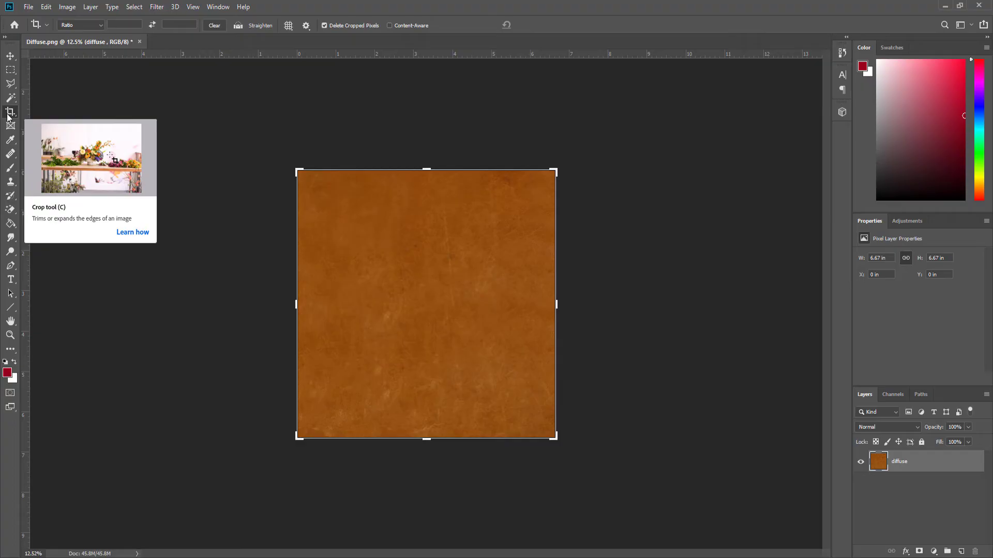
left_click_drag(556, 171, 703, 104)
left_click(543, 24)
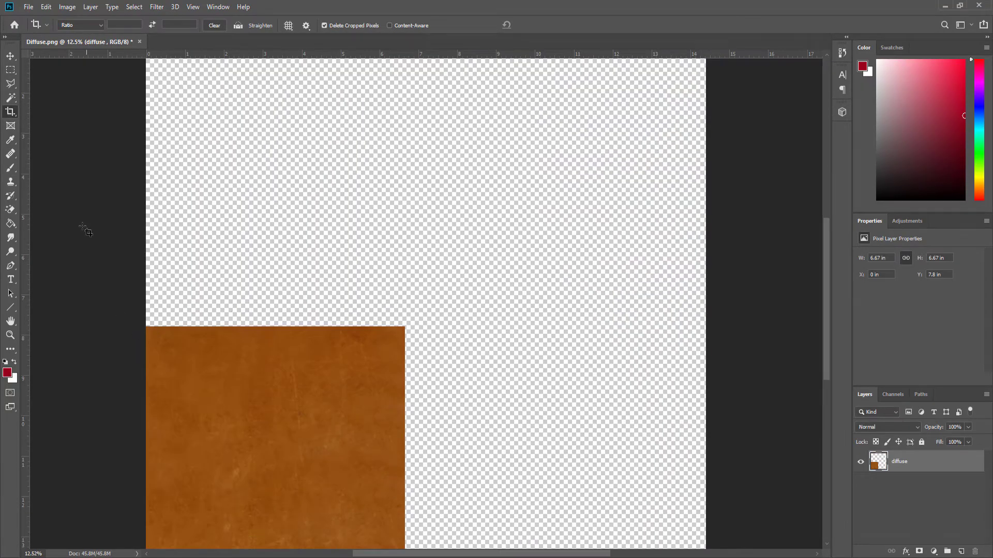
- Duplicate the leather texture layer and arrange the four copies edge to edge in a two-by-two grid
key("v")
scroll(211, 359, "down", 3)
left_click_drag(210, 359, 250, 314)
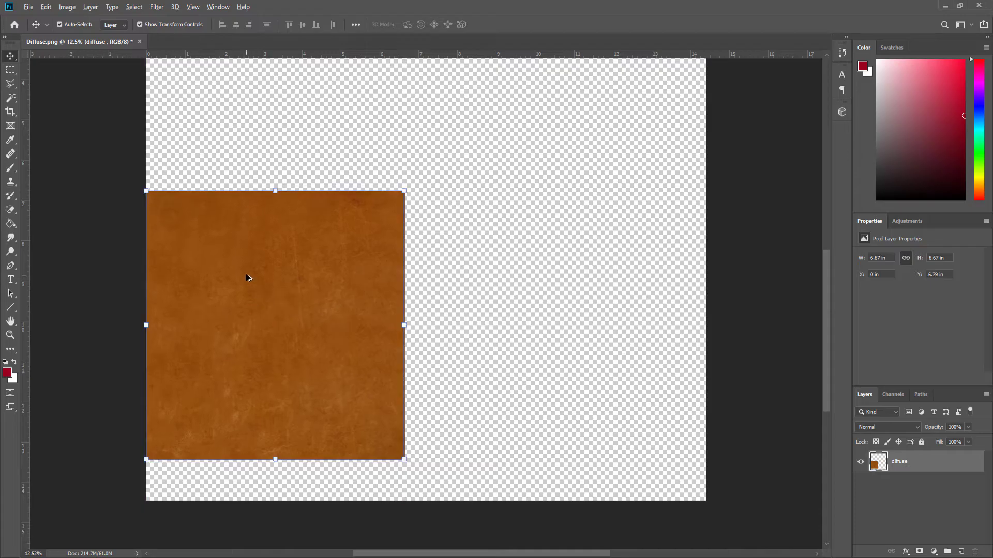
left_click_drag(235, 264, 492, 263)
left_click_drag(450, 164, 389, 258)
left_click_drag(458, 337, 480, 341)
scroll(476, 370, "up", 3)
left_click_drag(442, 484, 442, 220)
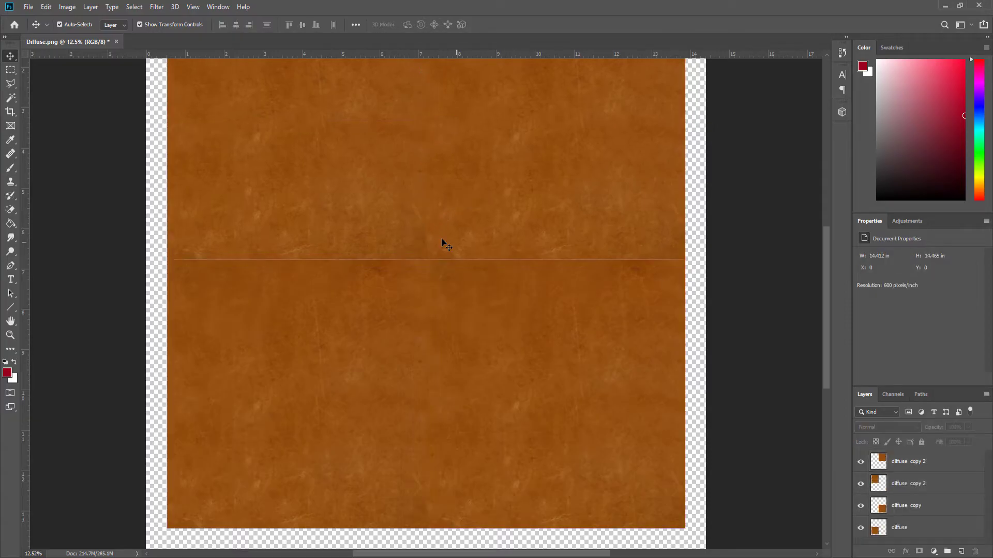
- Examine the seams where the four tiles meet and shift all four tiles down to centre the grid on the canvas
scroll(462, 275, "up", 3)
scroll(461, 274, "up", 4)
left_click(487, 248)
left_click(408, 345)
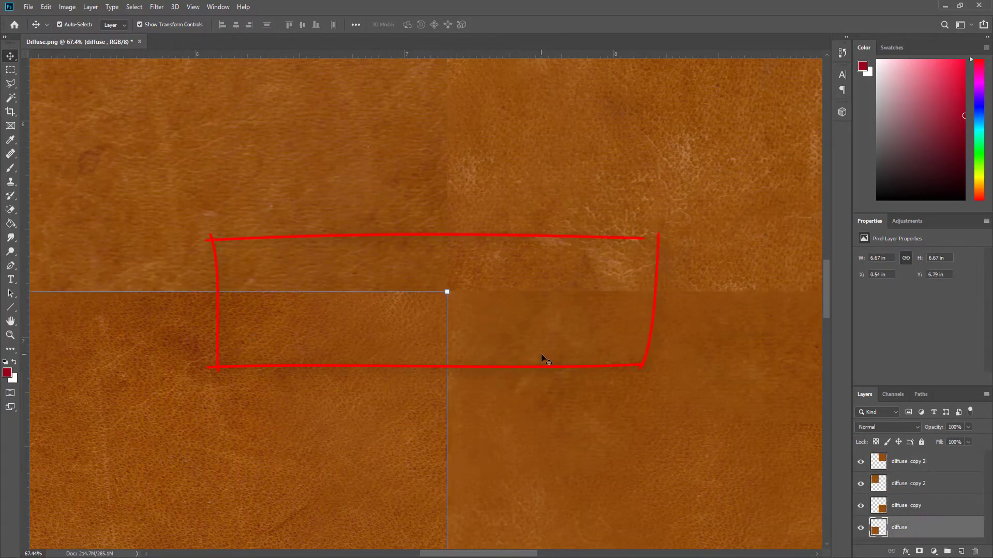
scroll(641, 345, "right", 2)
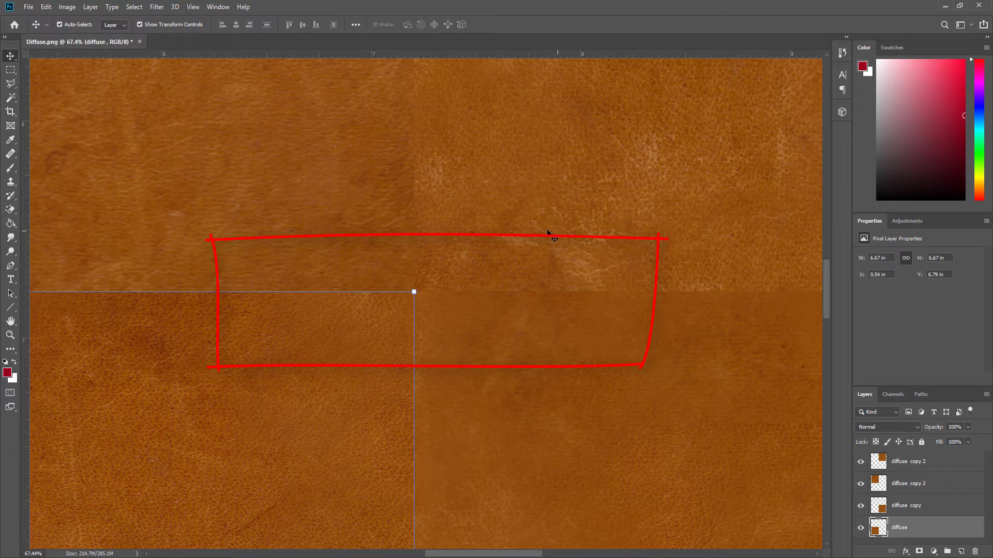
scroll(534, 378, "down", 10)
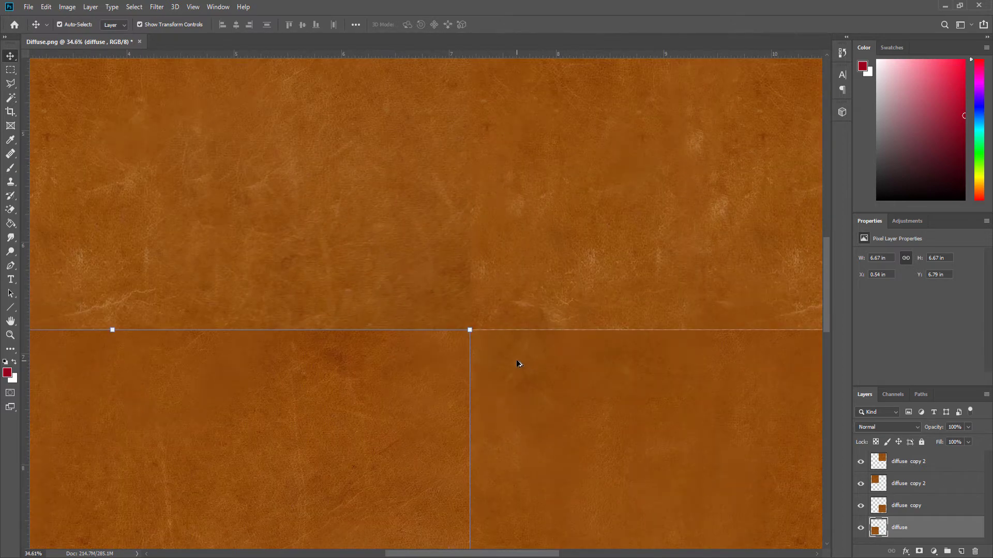
left_click_drag(675, 249, 244, 384)
left_click_drag(464, 249, 464, 262)
- Add two vertical and two horizontal guides through the centres of the four tiles
left_click(301, 142)
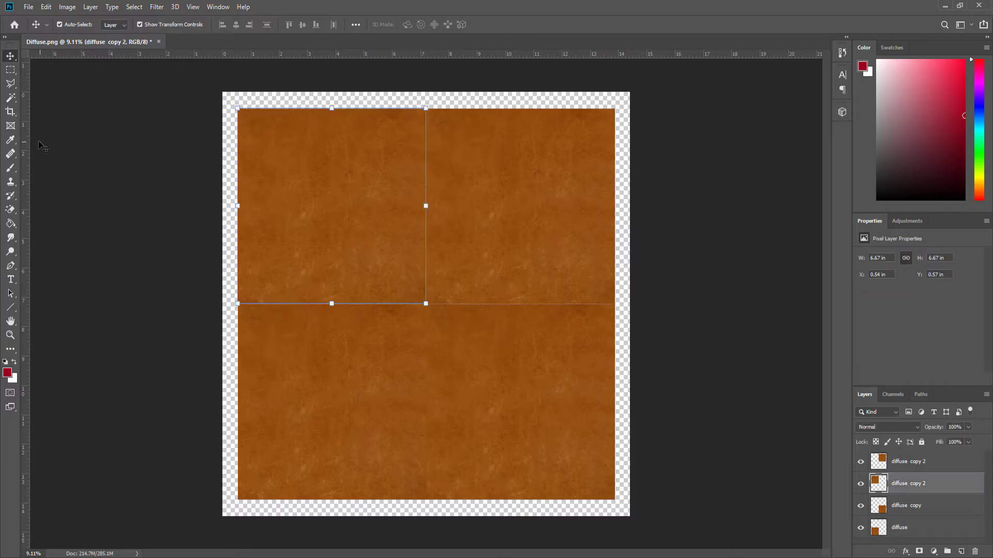
left_click_drag(26, 140, 332, 137)
left_click(514, 144)
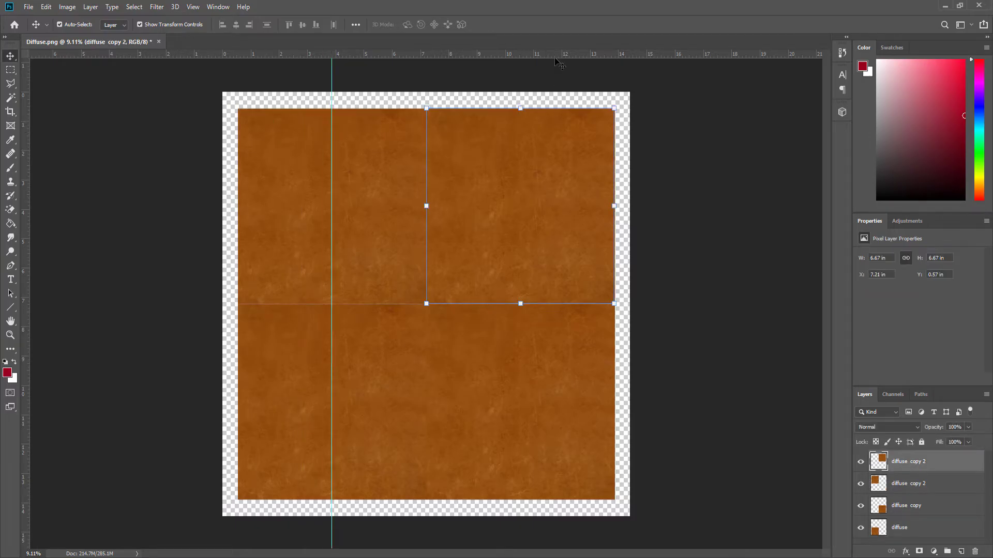
left_click_drag(560, 55, 644, 206)
left_click(279, 412)
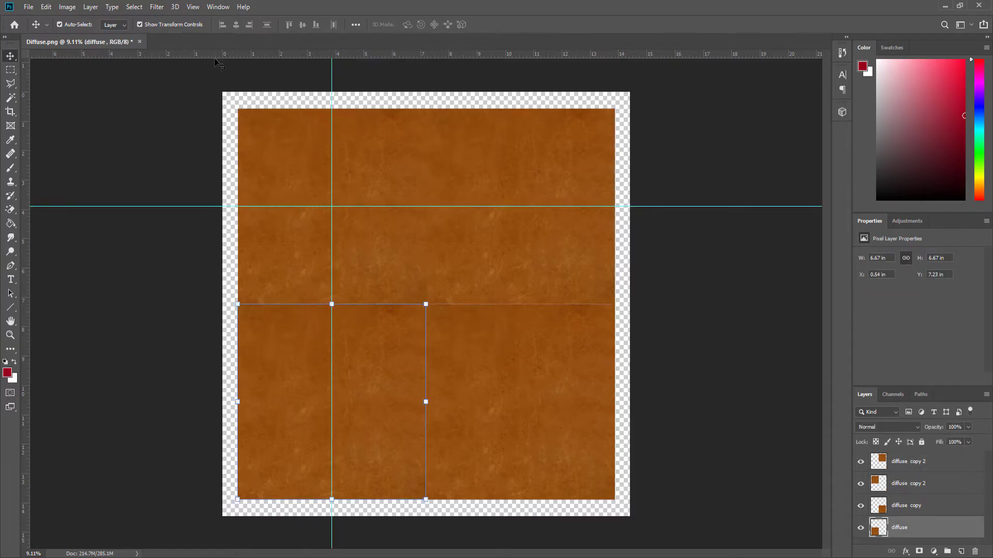
left_click_drag(214, 54, 297, 402)
left_click(567, 326)
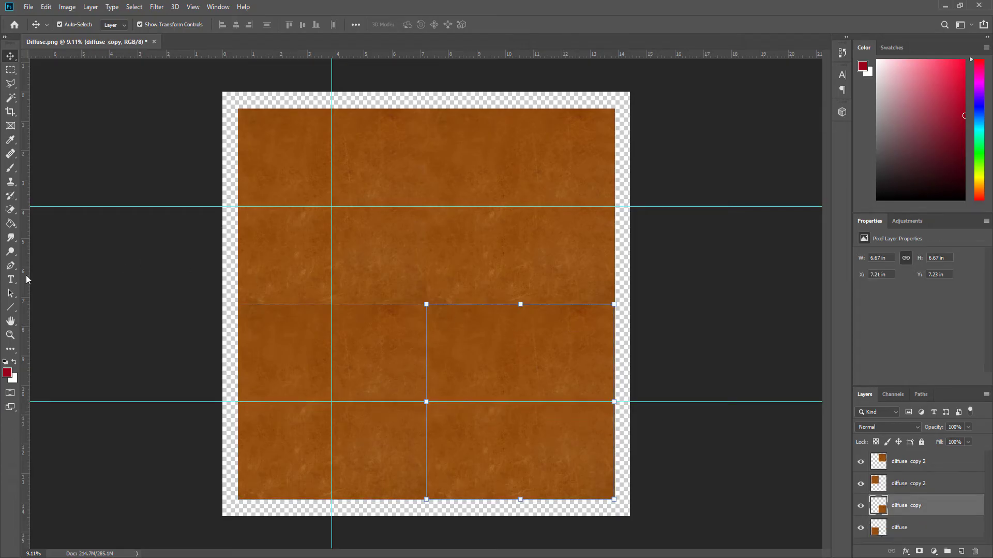
left_click_drag(26, 280, 521, 331)
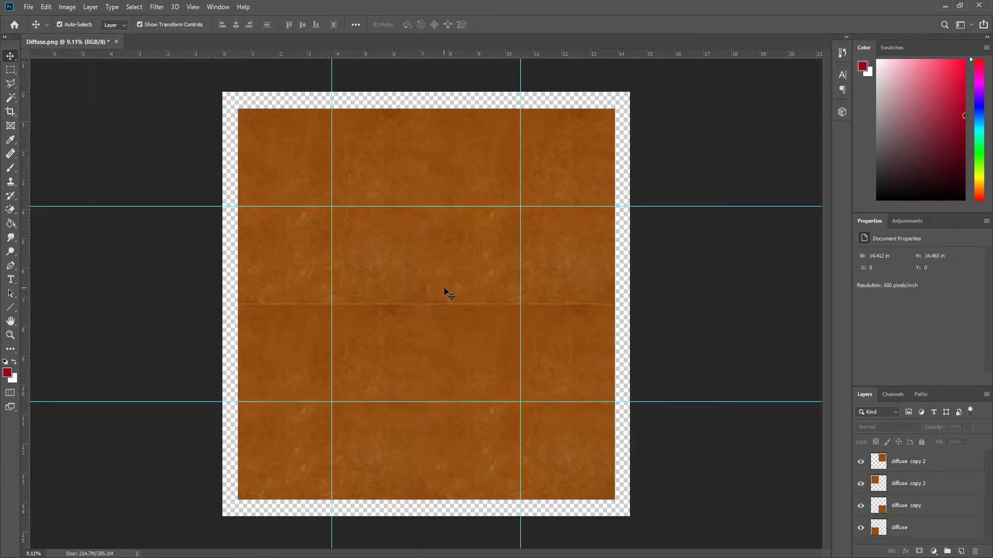
- Select all four tile layers and merge them into one layer
scroll(412, 296, "up", 3)
scroll(415, 298, "up", 1)
scroll(415, 297, "down", 2)
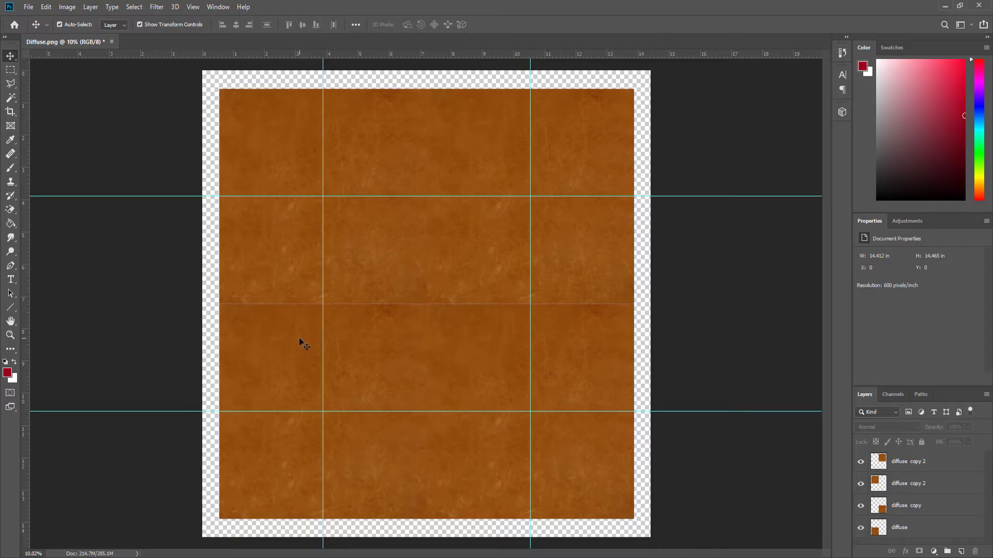
left_click_drag(693, 227, 225, 417)
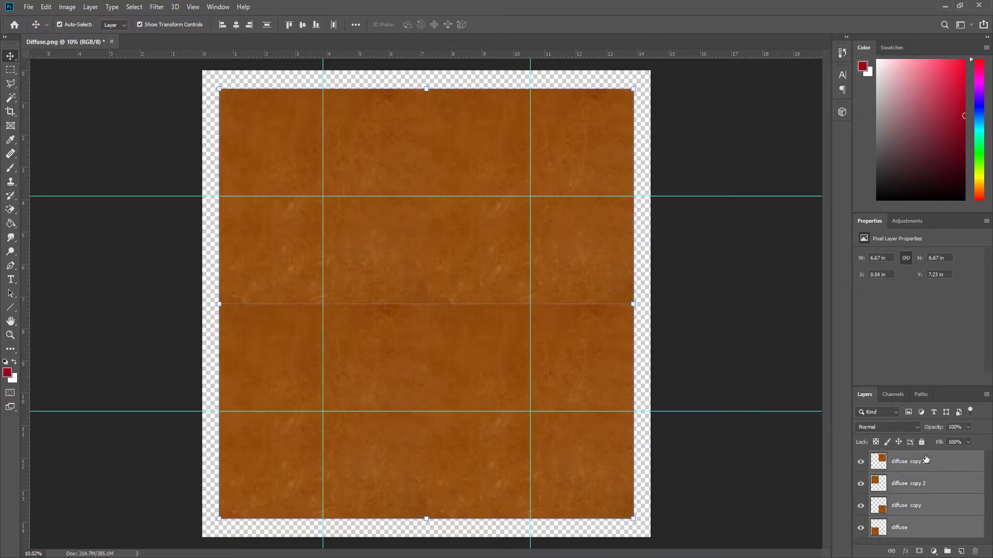
right_click(912, 465)
left_click(879, 328)
- Heal the horizontal centre seam between the two vertical guides with the Healing Brush, sampling leather just above it
scroll(406, 288, "up", 5)
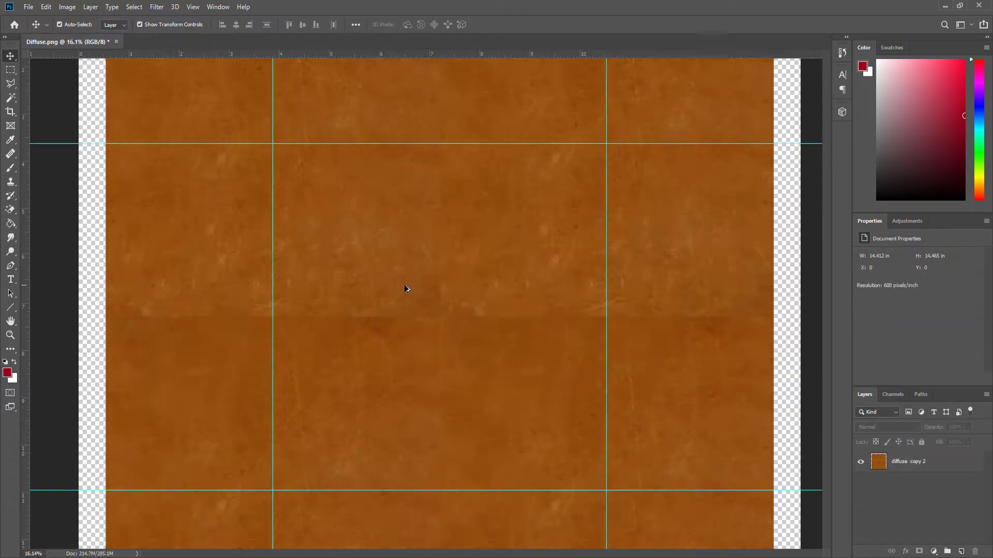
left_click(10, 153)
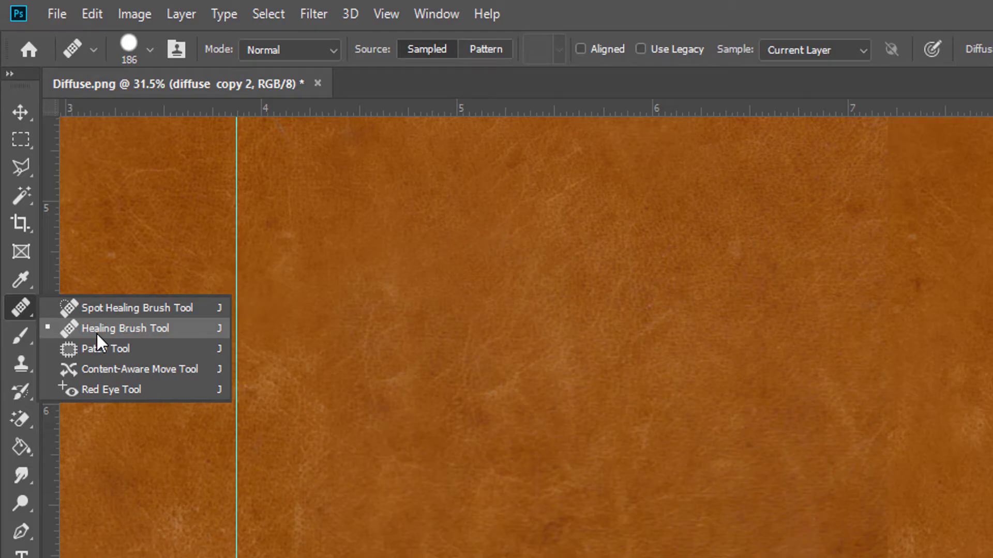
left_click(96, 329)
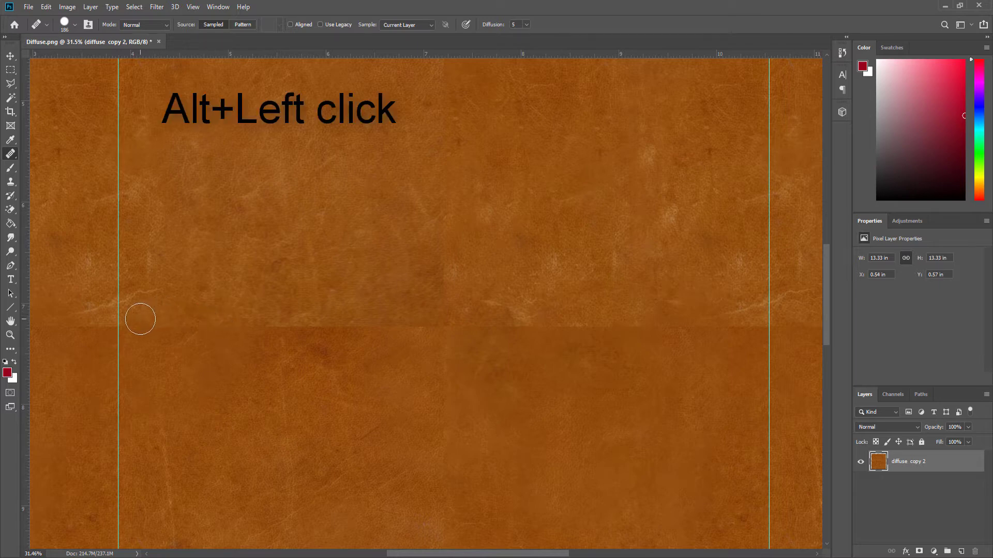
left_click(169, 294, "alt")
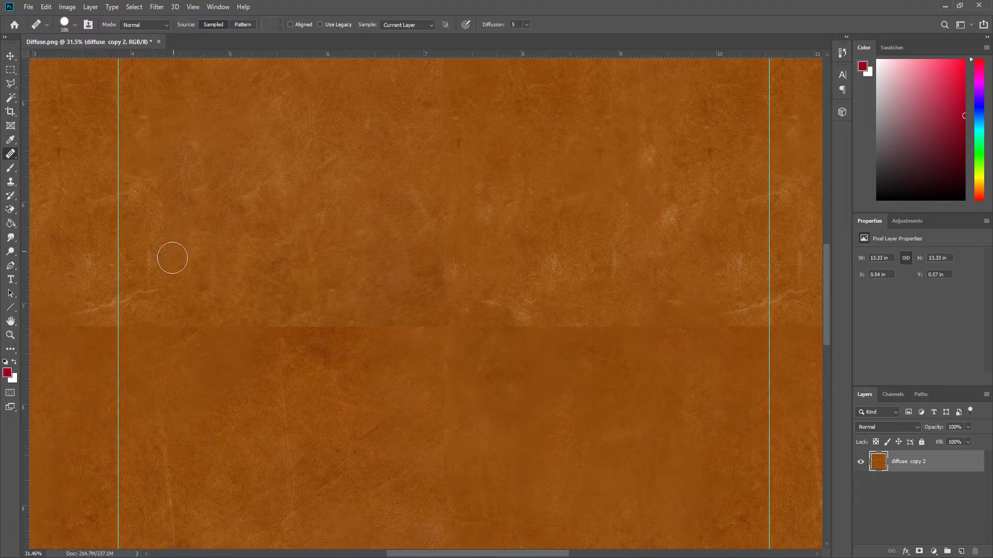
mouse_move(131, 310)
left_mouse_down()
mouse_move(133, 323)
mouse_move(173, 330)
mouse_move(780, 331)
left_mouse_up()
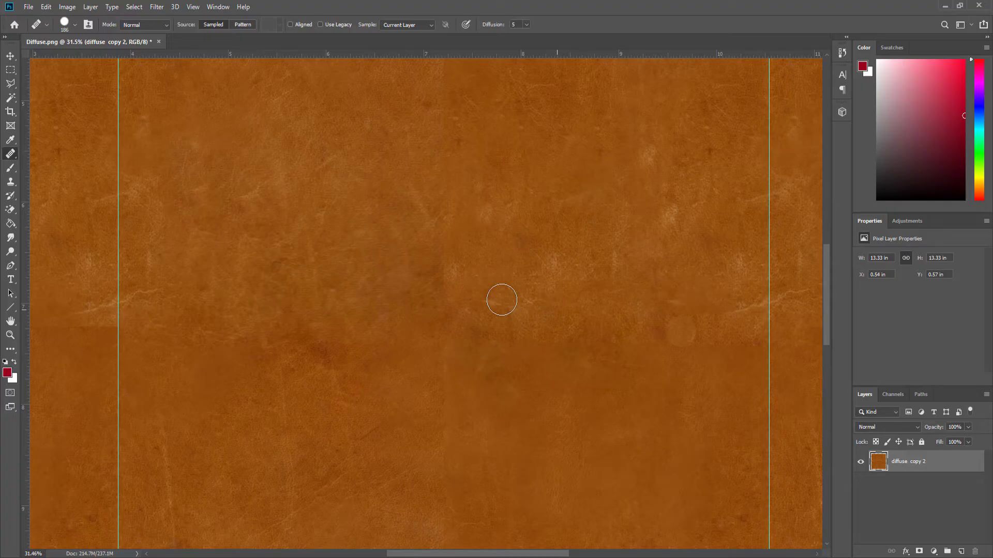
- Sample leather near the lower guide and heal the vertical centre seam between the two horizontal guides
scroll(429, 346, "down", 3)
scroll(420, 388, "down", 1)
scroll(420, 388, "down", 1)
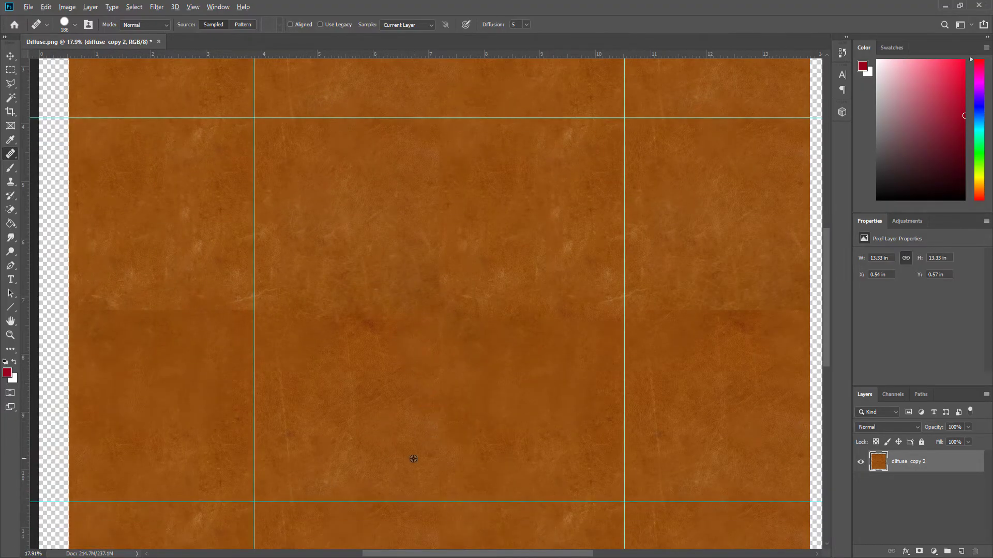
left_click(416, 484, "alt")
mouse_move(440, 502)
left_mouse_down()
mouse_move(434, 173)
mouse_move(436, 195)
left_mouse_up()
- Blend the area around the centre junction by healing a diagonal patch with lighter leather sampled above the seam
scroll(386, 335, "up", 2)
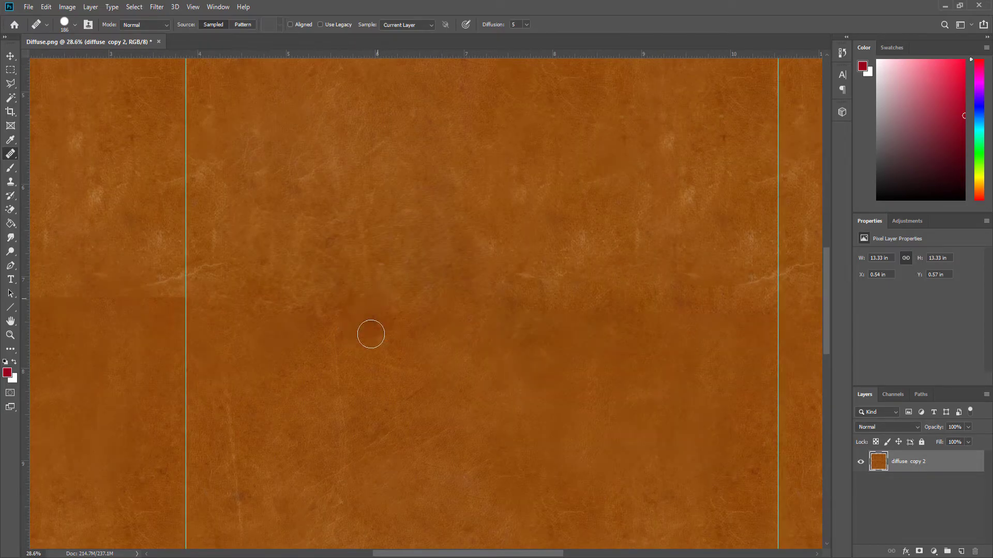
scroll(529, 319, "up", 1)
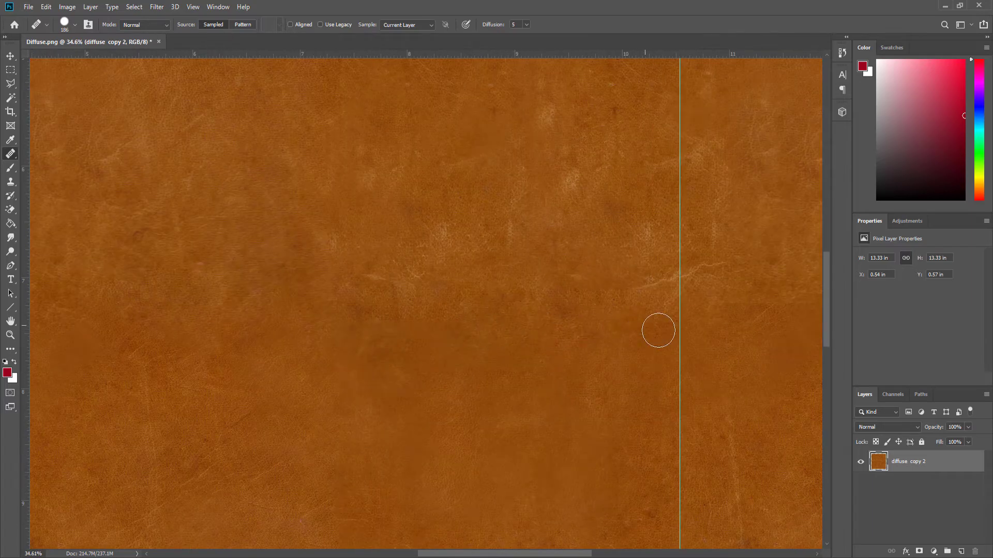
scroll(386, 330, "down", 3)
left_click(474, 218, "alt")
left_click_drag(422, 291, 351, 349)
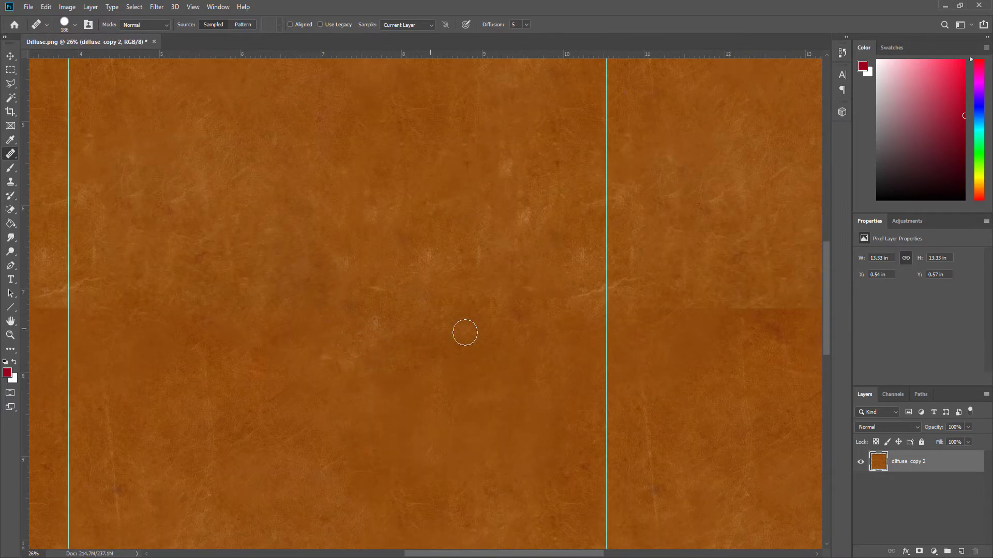
- Heal the remaining horizontal seam around the left vertical guide with leather sampled above it
scroll(362, 351, "up", 1)
scroll(357, 258, "up", 4)
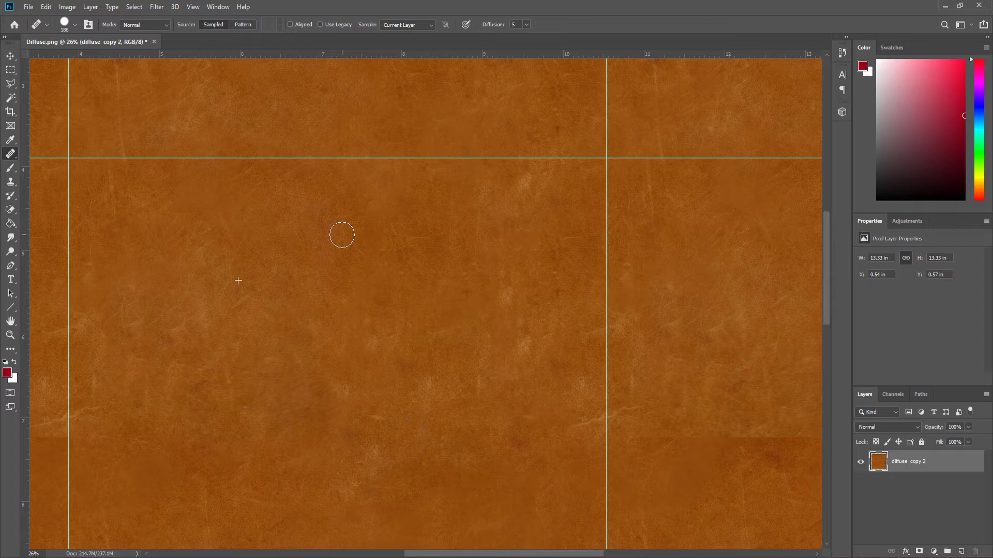
scroll(348, 366, "down", 10)
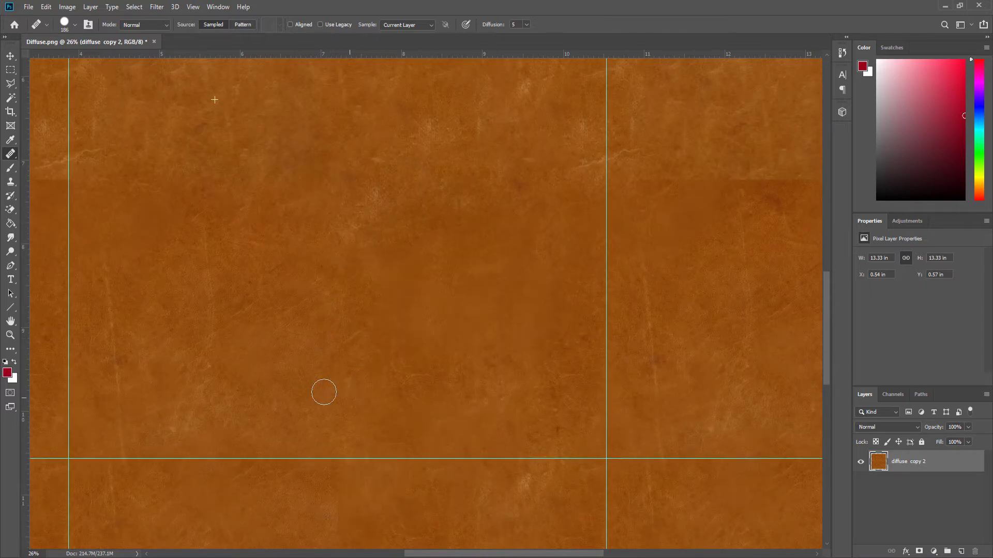
scroll(311, 413, "up", 2)
scroll(228, 230, "up", 4)
left_click(250, 204, "alt")
left_click_drag(177, 294, 272, 298)
- Resample the leather several times and heal the horizontal seam up to and across the right vertical guide
scroll(542, 294, "down", 8)
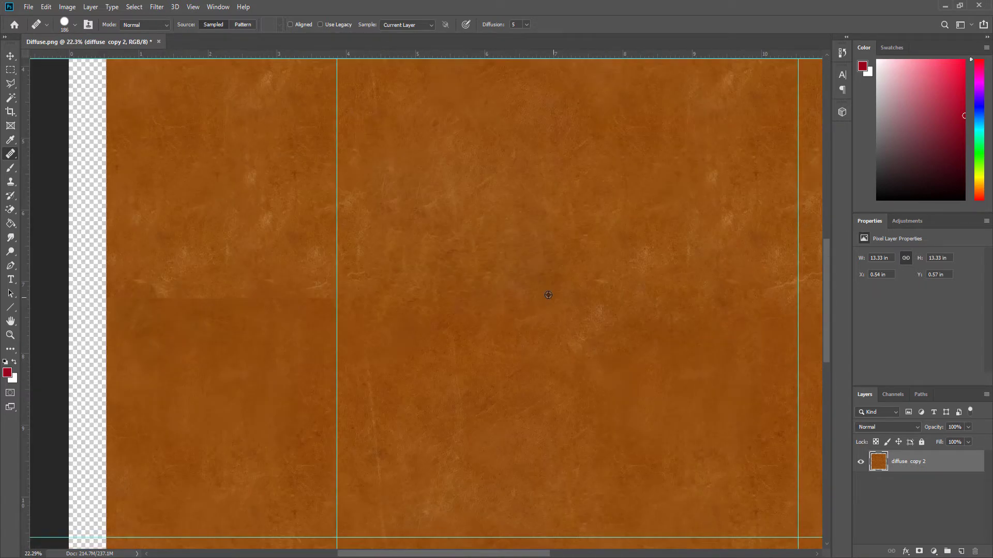
scroll(549, 289, "up", 8)
left_click(684, 196, "alt")
mouse_move(624, 277)
left_mouse_down()
mouse_move(589, 324)
mouse_move(379, 273)
left_mouse_up()
left_click_drag(603, 267, 756, 292)
left_click(693, 210, "alt")
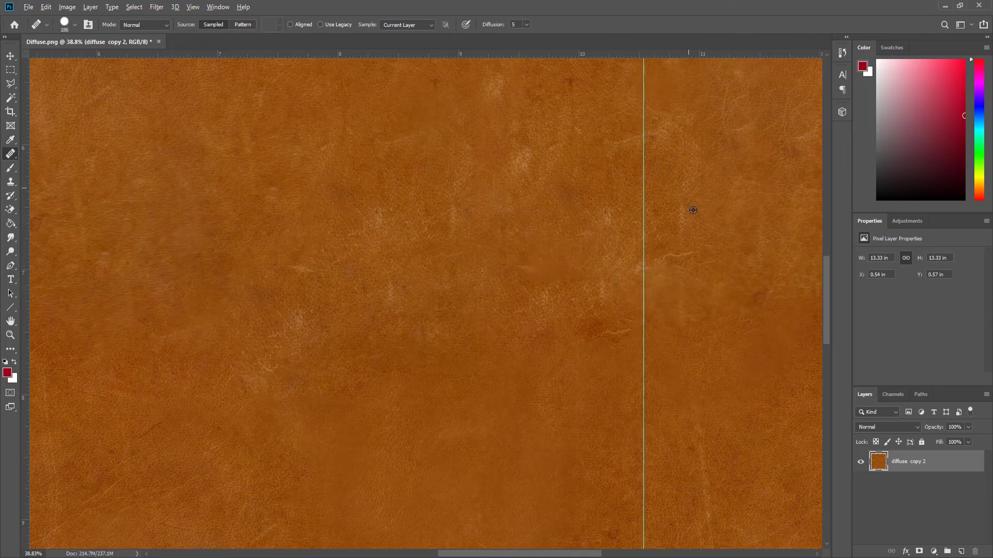
mouse_move(609, 341)
left_mouse_down()
mouse_move(698, 302)
mouse_move(780, 287)
left_mouse_up()
left_click(724, 284, "alt")
left_click_drag(664, 280, 734, 403)
- Select the central square bounded by the four guides with the Rectangular Marquee and copy it to a new layer
scroll(558, 305, "down", 3)
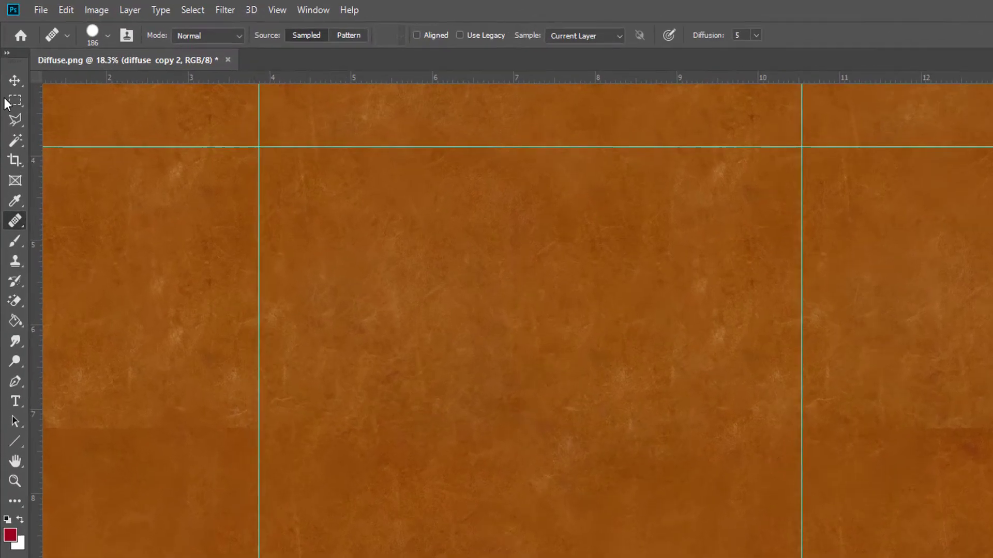
left_click(11, 69)
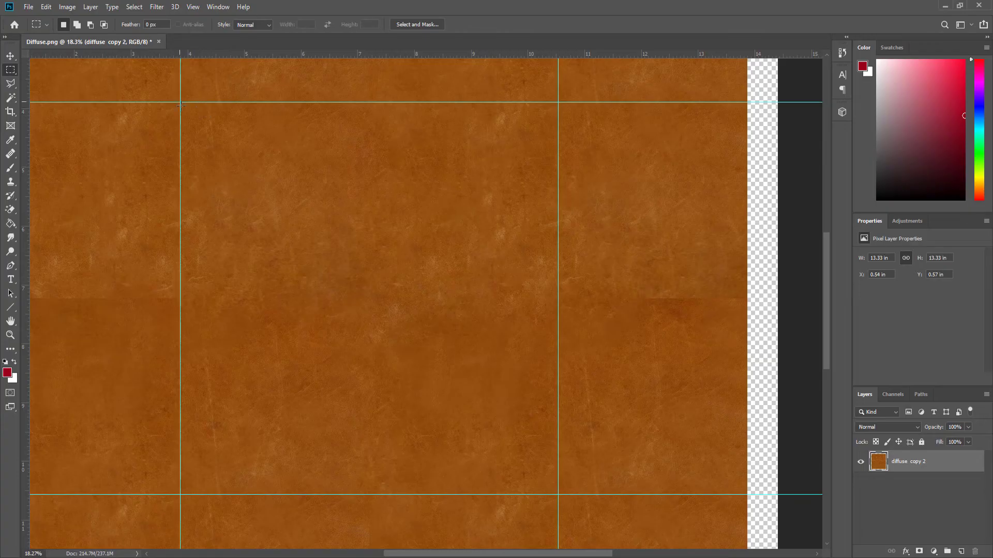
left_click_drag(180, 105, 558, 495)
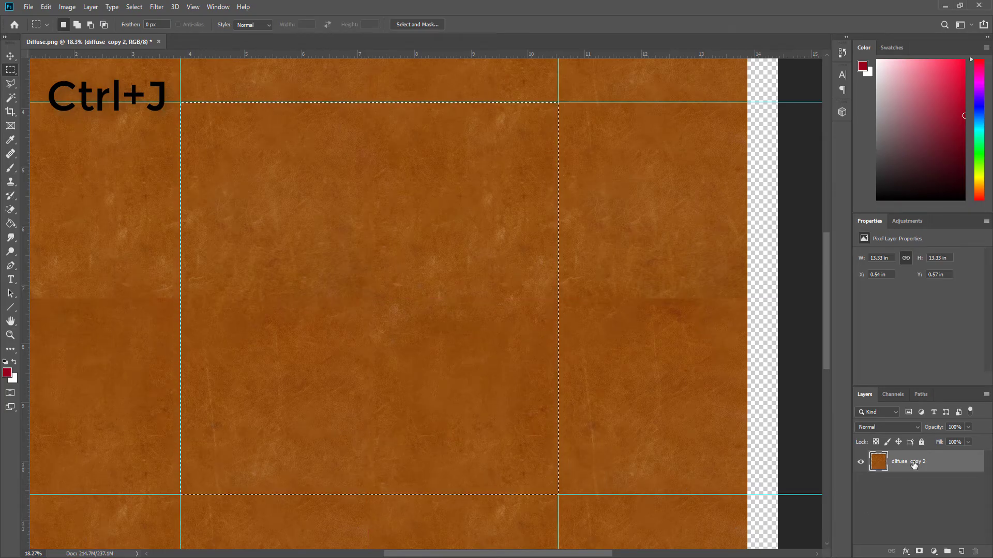
key("ctrl+j")
- Delete the merged diffuse copy 2 layer and switch to the Move tool with the extracted square active
left_click(922, 490)
key("Delete")
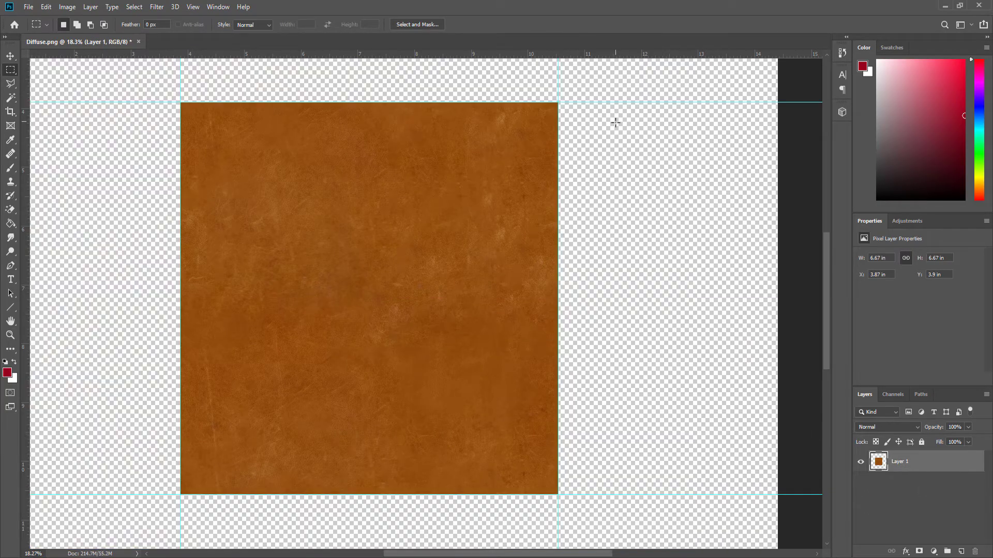
key("v")
left_click_drag(613, 103, 562, 5)
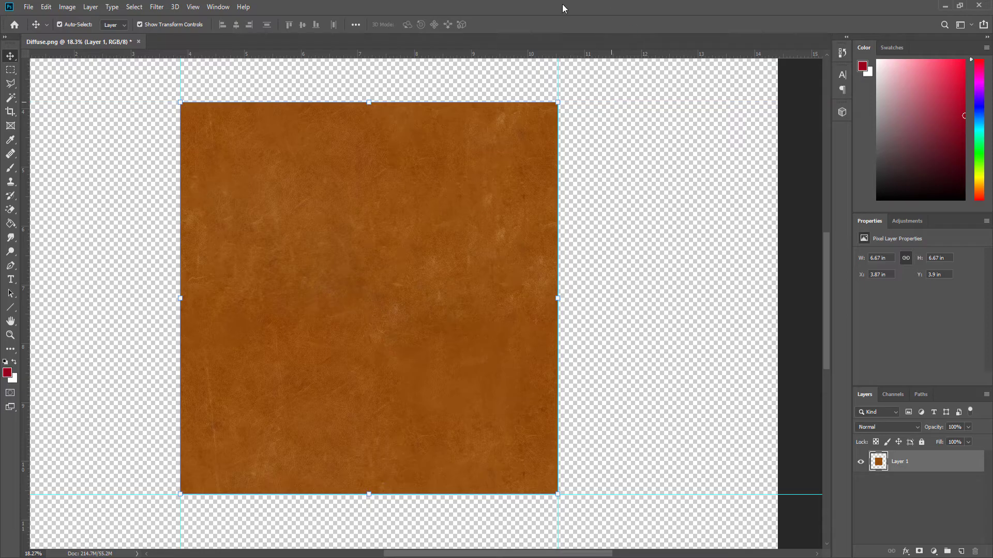
- Remove the remaining guides around the extracted leather square from the canvas
left_click_drag(557, 77, 16, 68)
left_click_drag(181, 83, 16, 83)
left_click(125, 496)
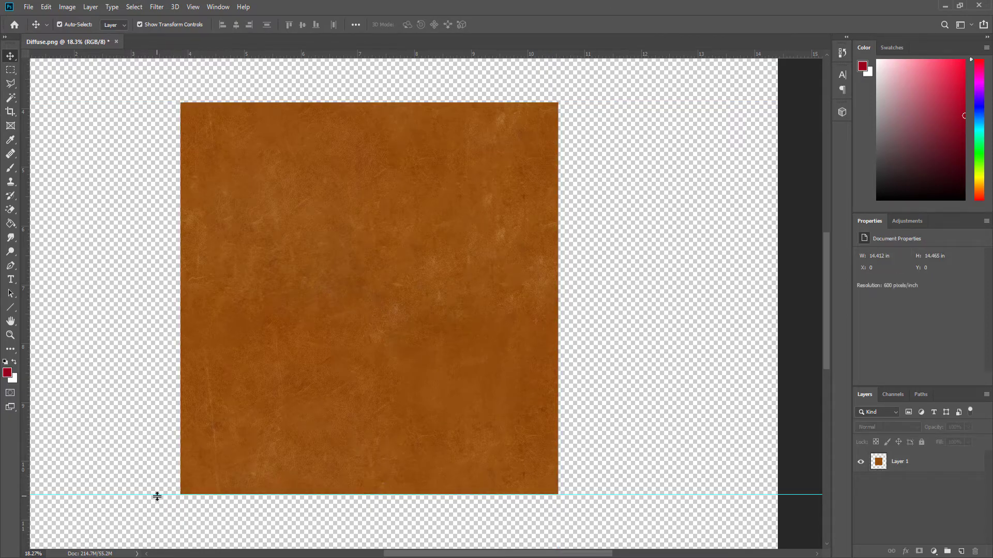
left_click_drag(157, 495, 173, 4)
- Move the leather square to the canvas's lower-left area and duplicate it into an adjoining two-by-two grid
key("ctrl+0")
left_click_drag(458, 292, 344, 387)
left_click_drag(287, 325, 467, 334, "alt")
left_click_drag(385, 243, 444, 240)
left_click(667, 264)
- Examine the joins between the four tiled leather squares up close, selecting individual tiles to locate their edges
scroll(403, 299, "up", 2)
scroll(398, 306, "up", 15)
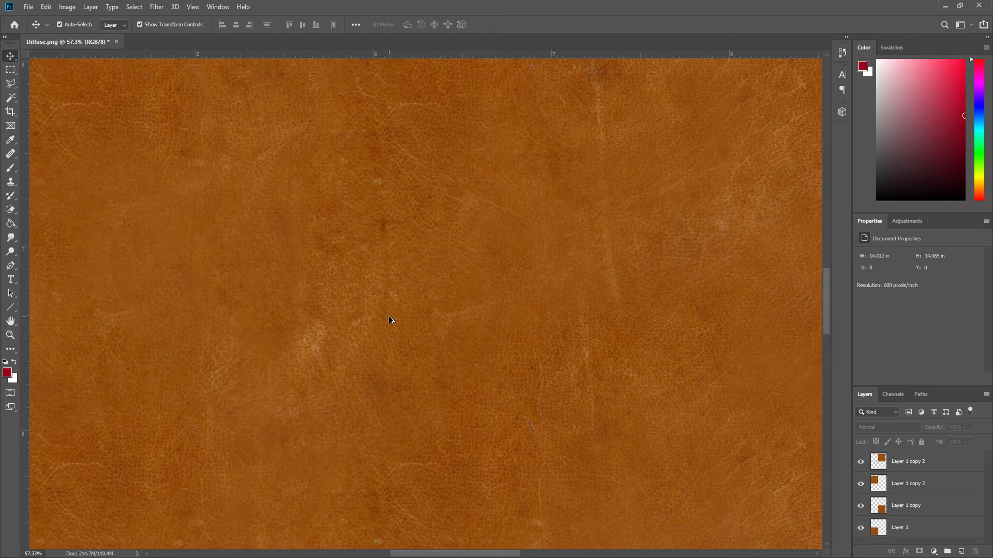
scroll(390, 321, "down", 3)
scroll(390, 321, "up", 2)
left_click(384, 335)
left_click(556, 357)
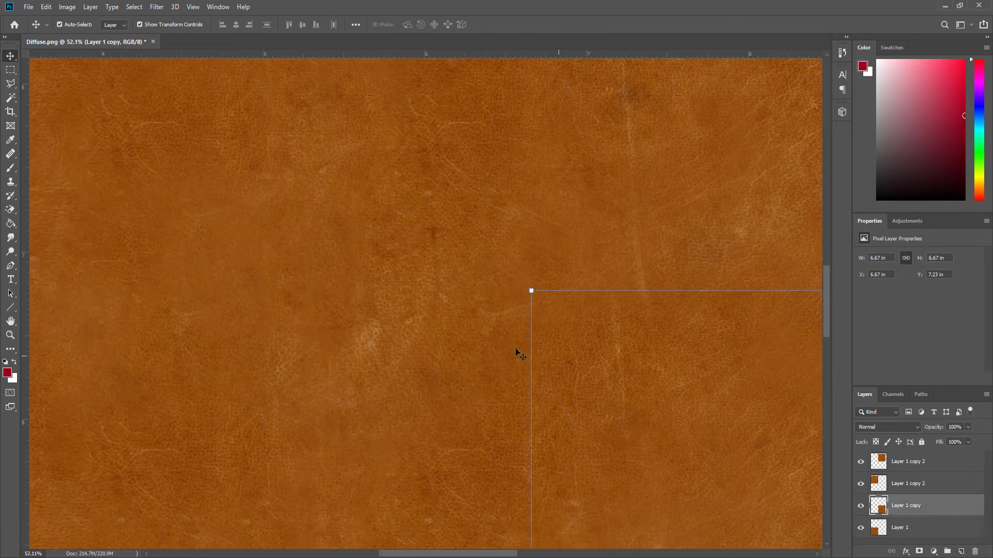
left_click(509, 352)
mouse_move(604, 365)
left_mouse_down()
mouse_move(617, 361)
mouse_move(595, 361)
left_mouse_up()
left_click(390, 388)
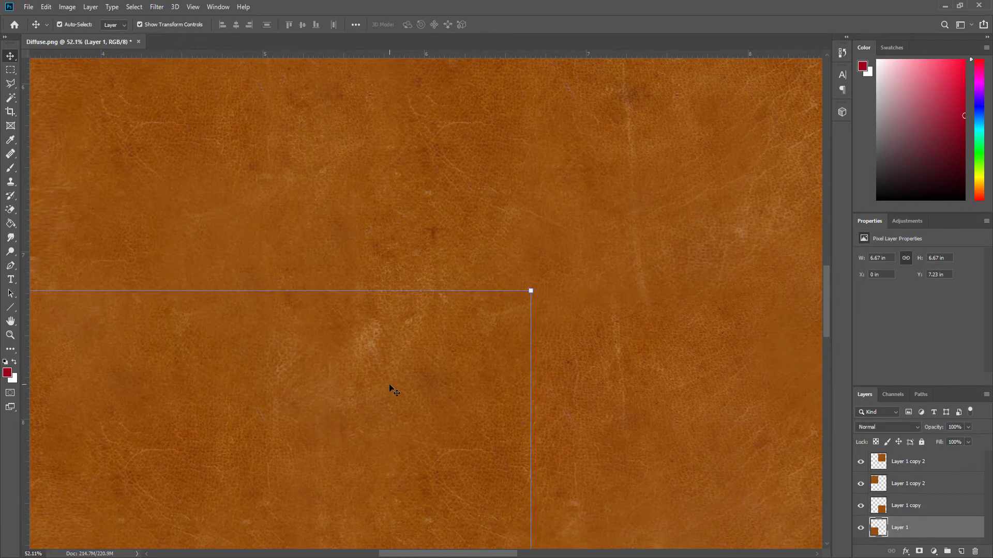
left_click(365, 211)
scroll(594, 345, "down", 20)
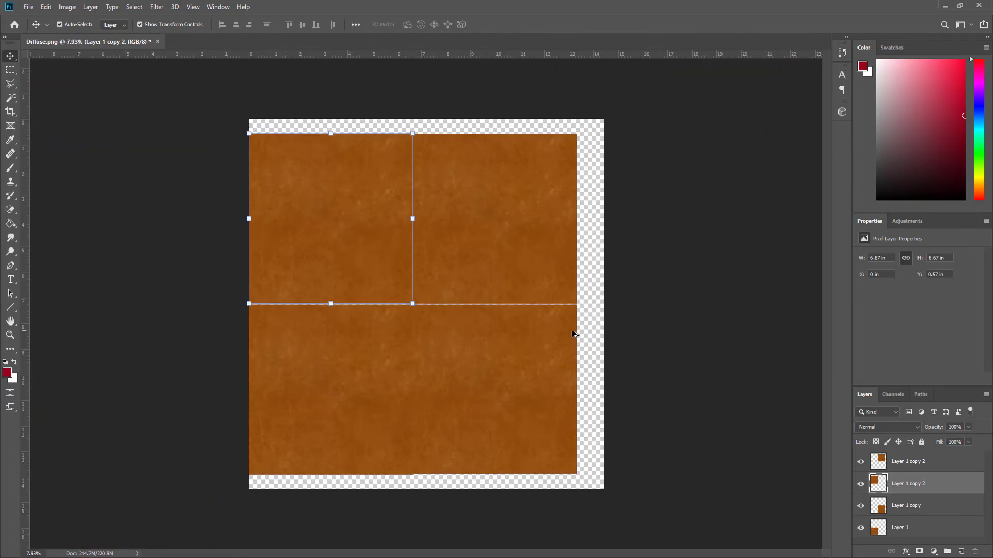
- Delete the three duplicated leather tiles, keeping only Layer 1 in the lower-left area of the canvas
left_click_drag(595, 281, 490, 363)
key("Delete")
left_click_drag(468, 182, 412, 241)
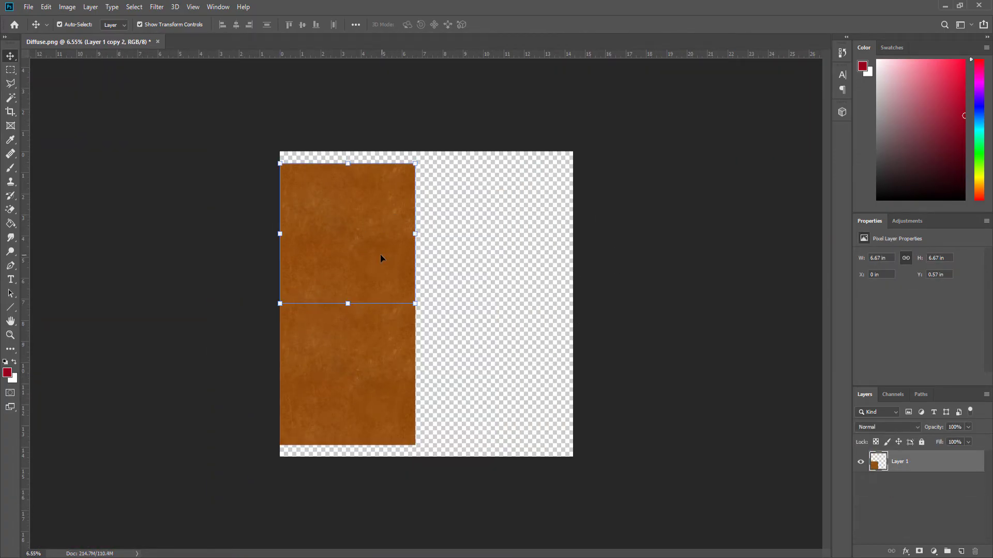
key("ctrl+z")
- Crop the canvas to the exact bounds of the remaining leather square
key("ctrl+0")
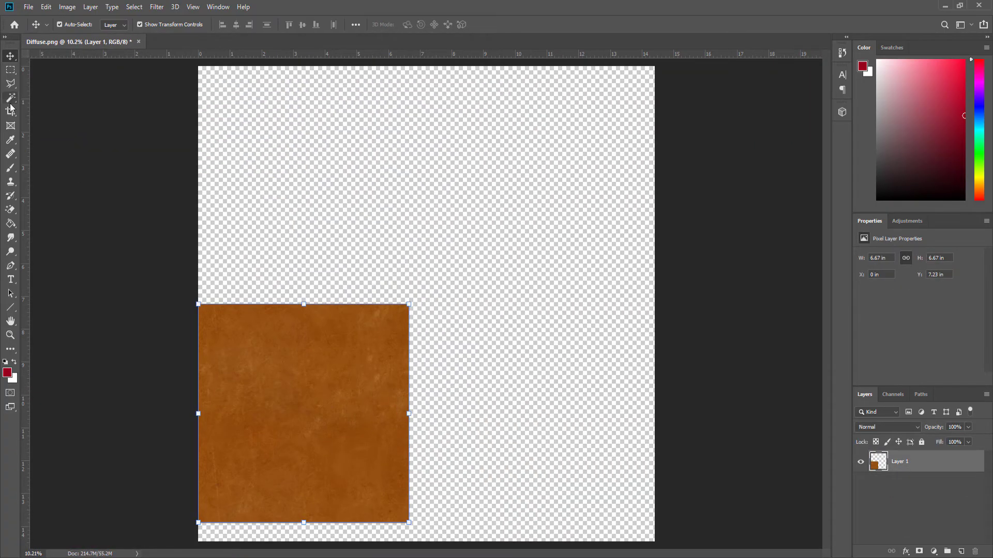
left_click(10, 109)
left_click_drag(409, 305, 199, 524)
left_click(538, 25)
left_click(14, 56)
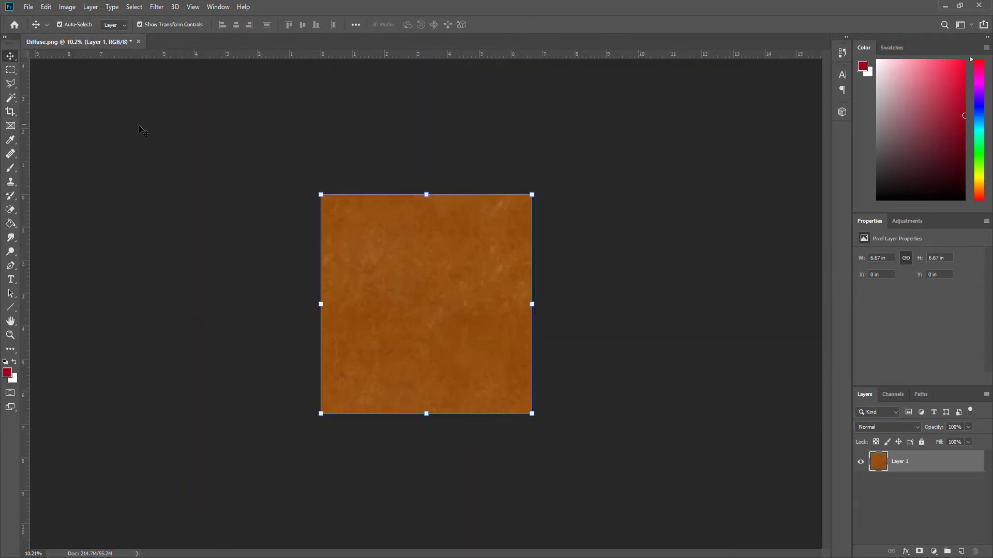
left_click(141, 131)
scroll(288, 215, "up", 5)
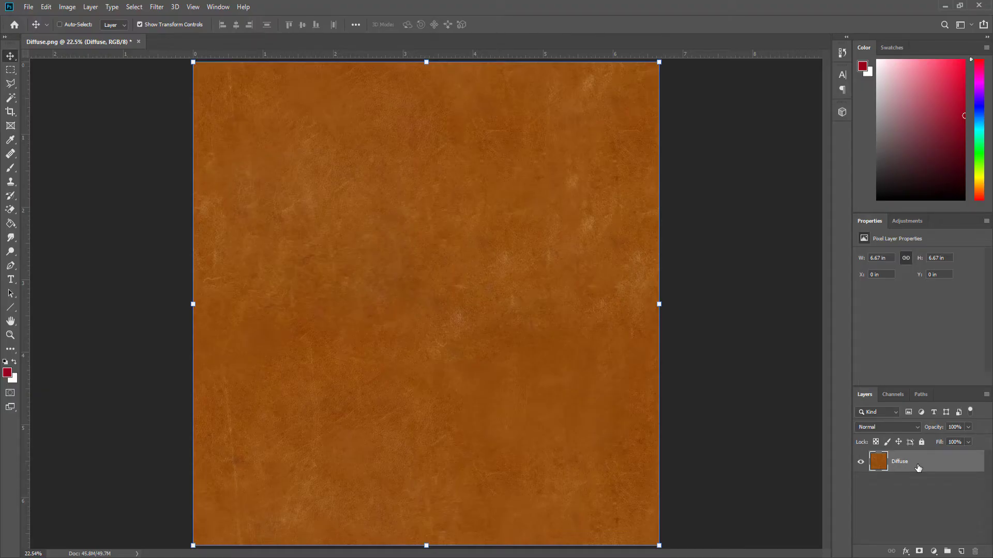
- Duplicate the Diffuse layer and rename the copy as Normal
key("ctrl+j")
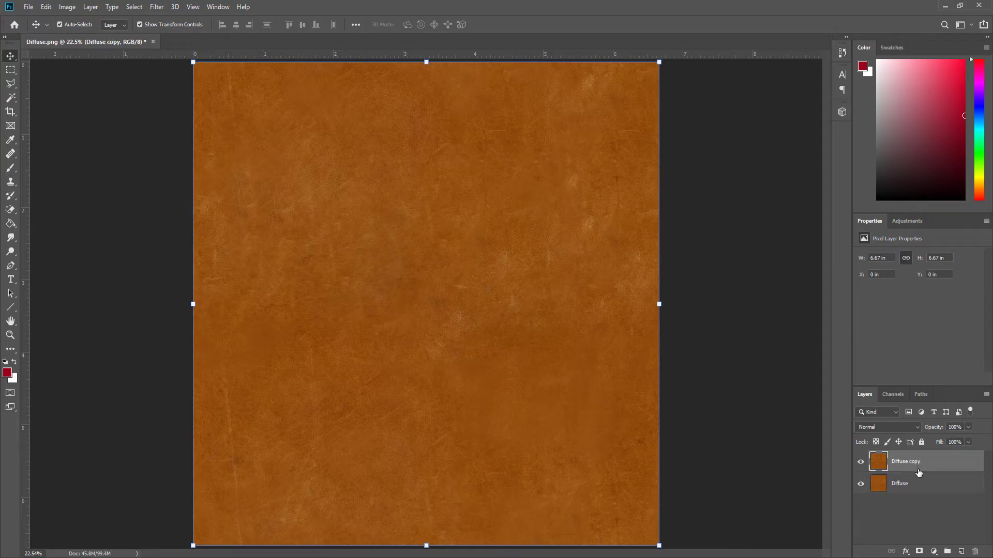
double_click(910, 462)
type("Normal")
key("Return")
- Apply Generate Normal Map to the Normal layer with blur 0, detail scale 100% and low, medium and high contrast details at 100%
left_click(156, 6)
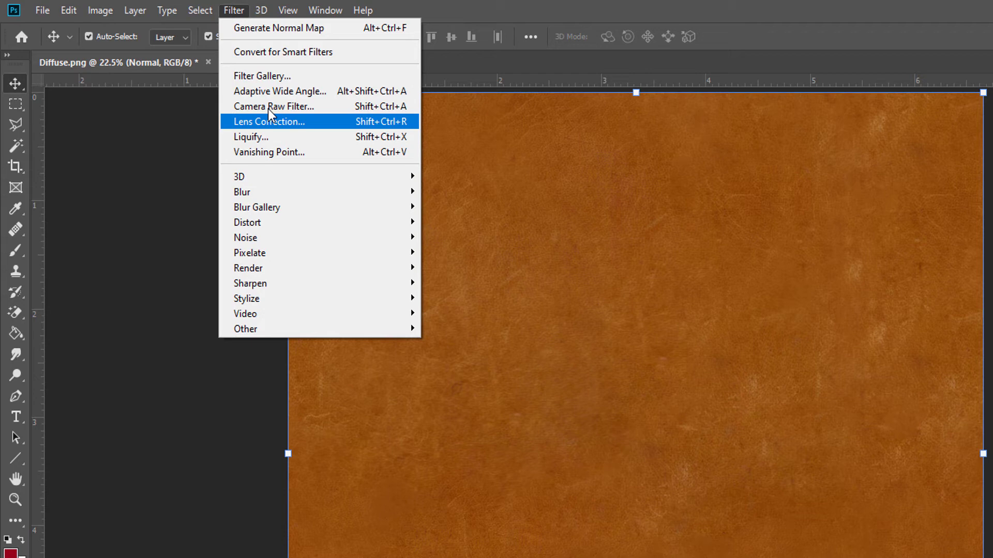
mouse_move(272, 172)
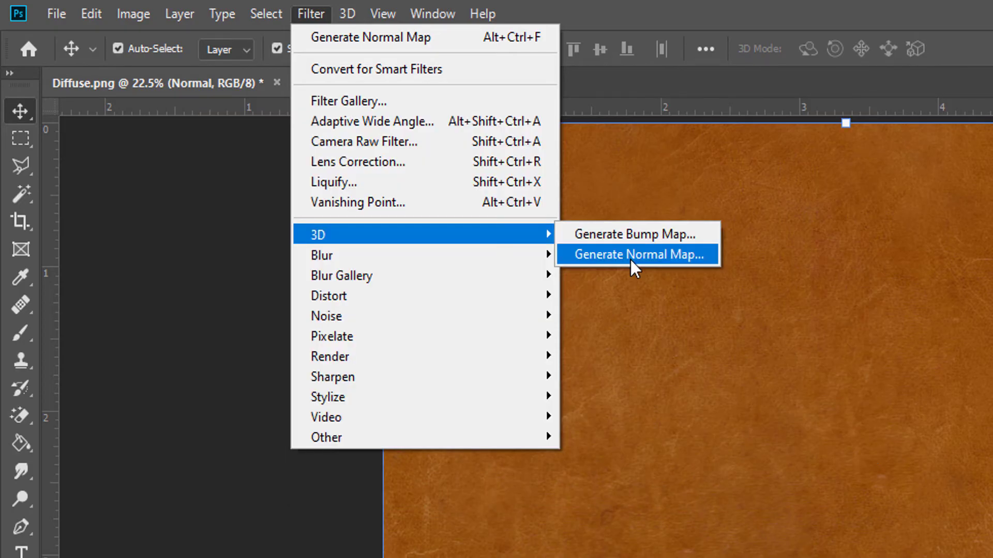
left_click(630, 255)
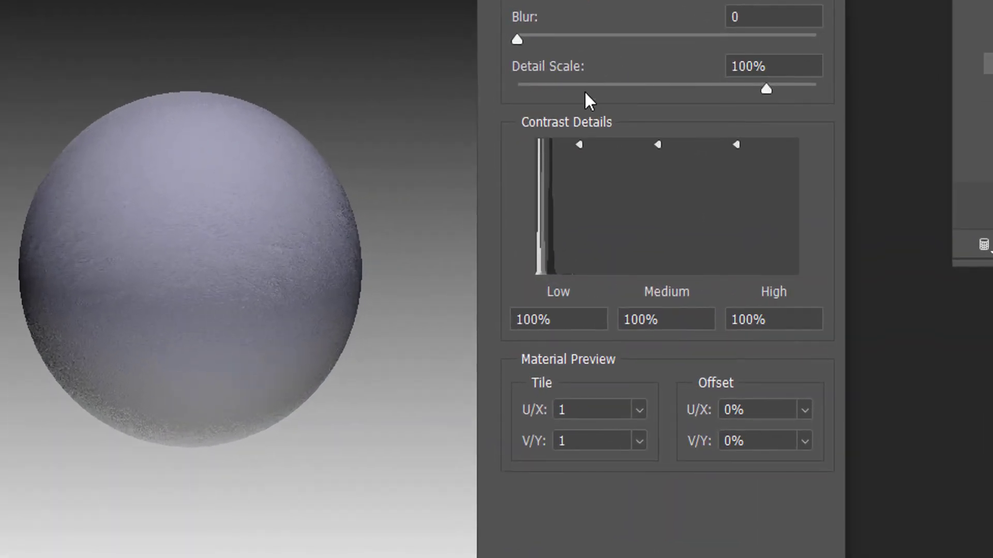
left_click(557, 317)
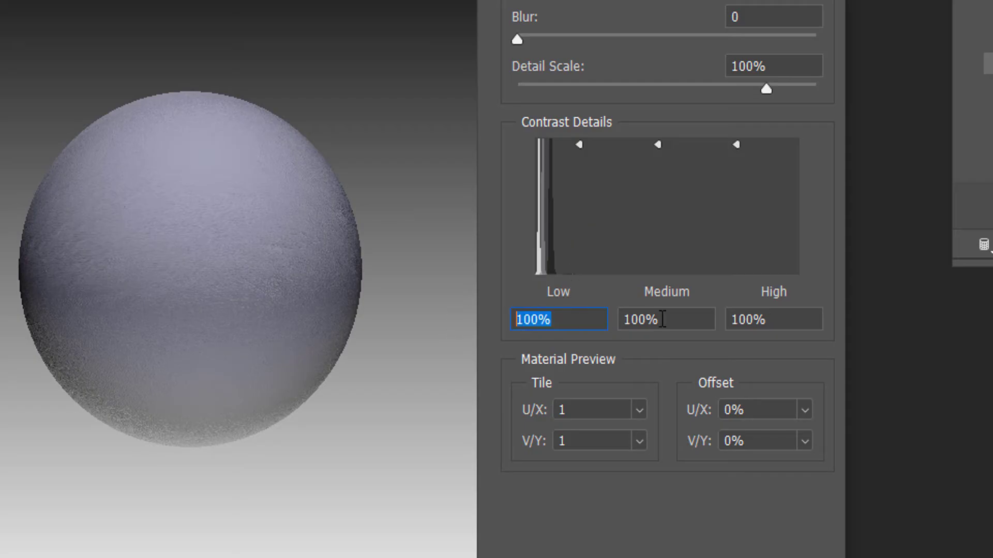
key("Tab")
left_click(787, 318)
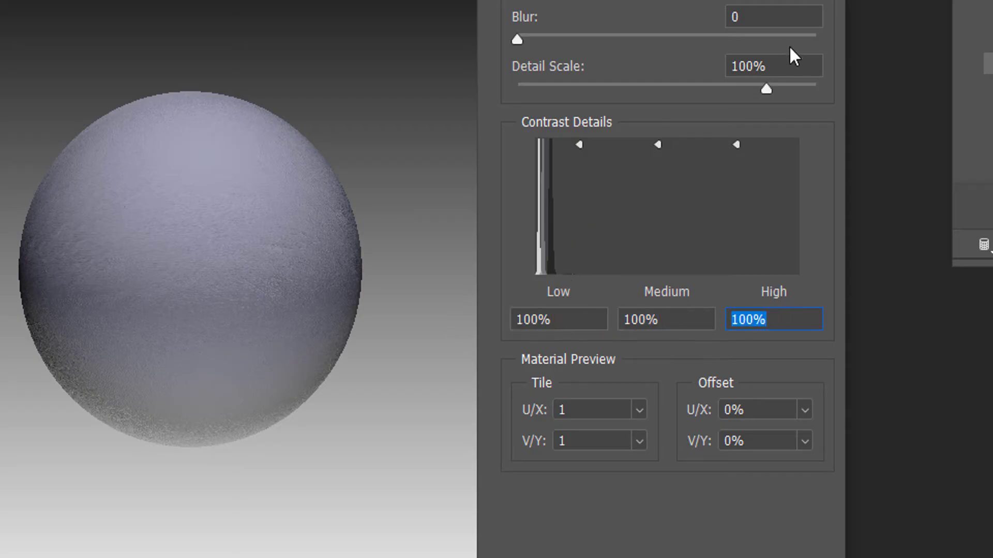
left_click(775, 66)
left_click(760, 19)
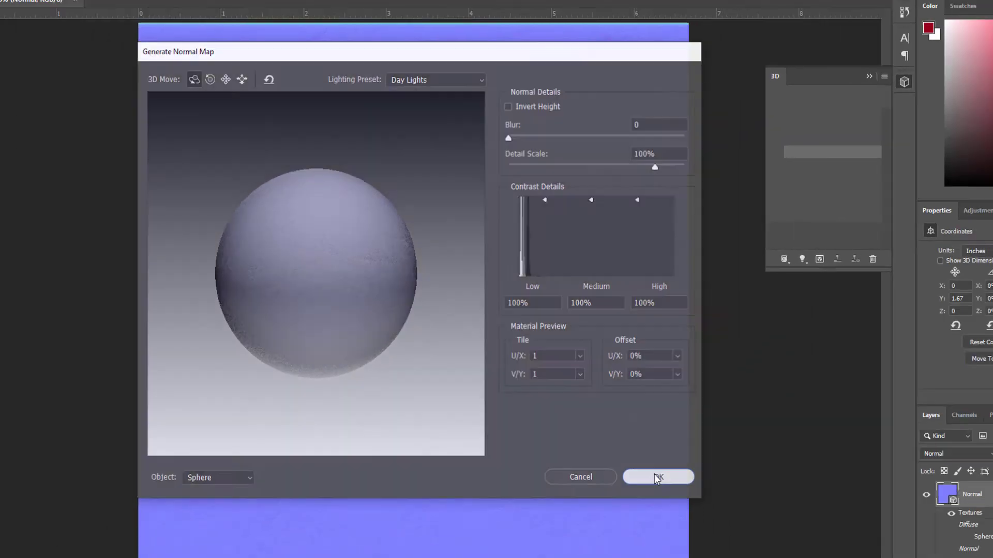
left_click(656, 476)
left_click(666, 313)
- Collapse the 3D panel and commit the active transform on the normal map
scroll(493, 230, "up", 10)
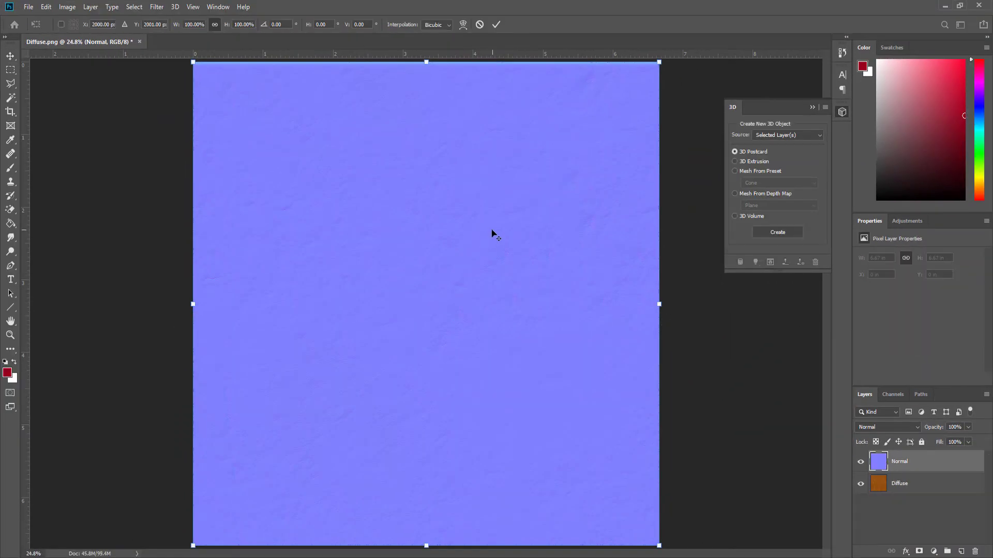
left_click_drag(507, 553, 384, 553)
scroll(446, 303, "up", 3)
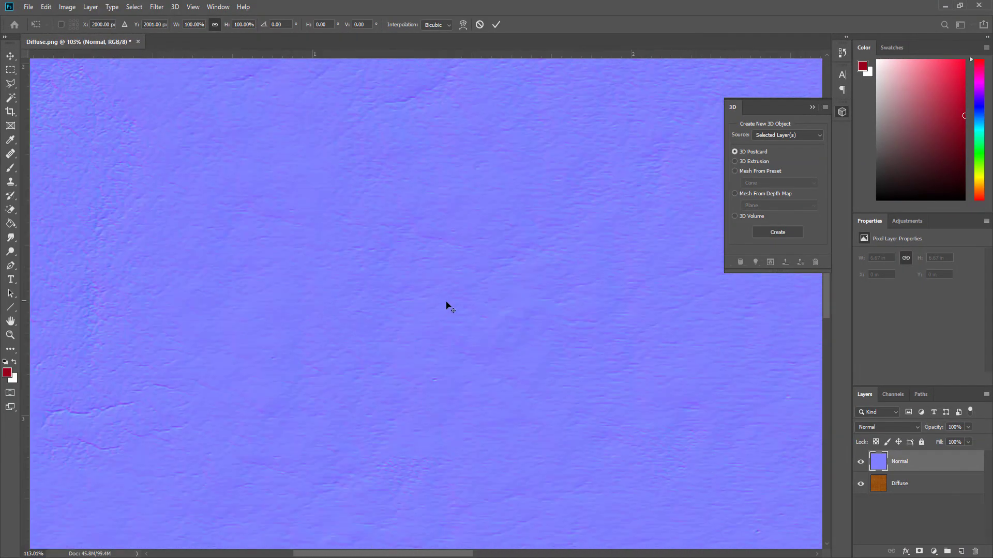
scroll(486, 292, "down", 15)
left_click(813, 107)
key("Return")
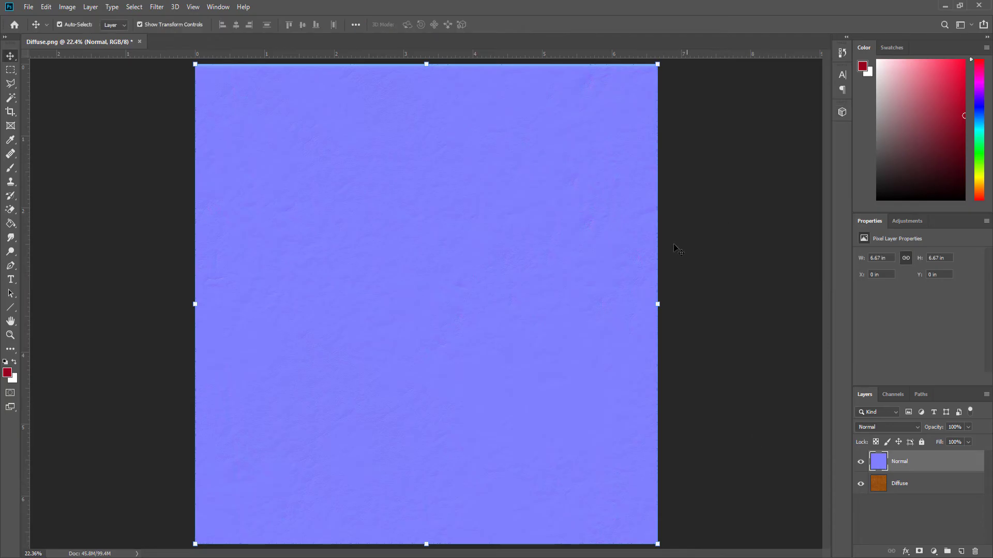
- Hide the Normal layer, then duplicate the Diffuse layer and name the copy bump
left_click(861, 463)
left_click(792, 438)
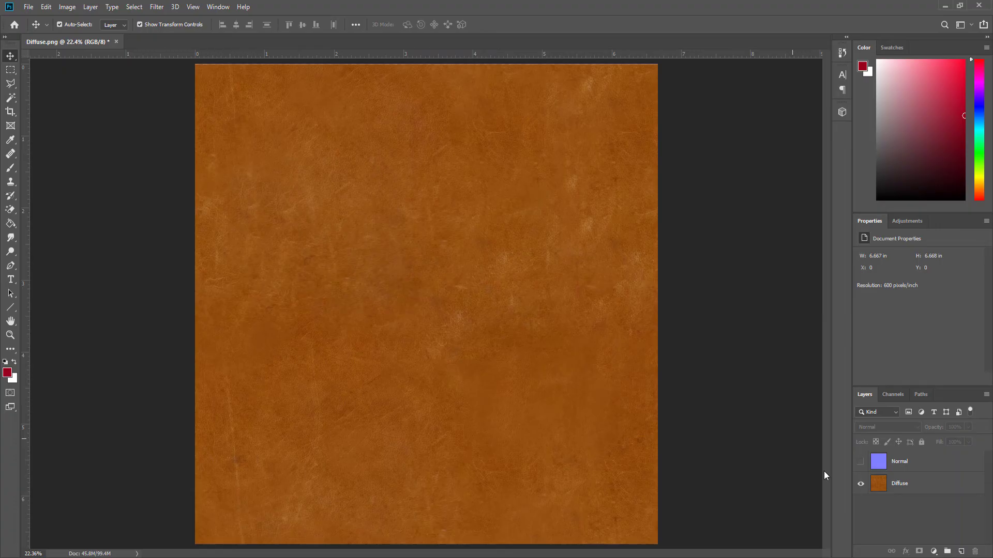
left_click(901, 482)
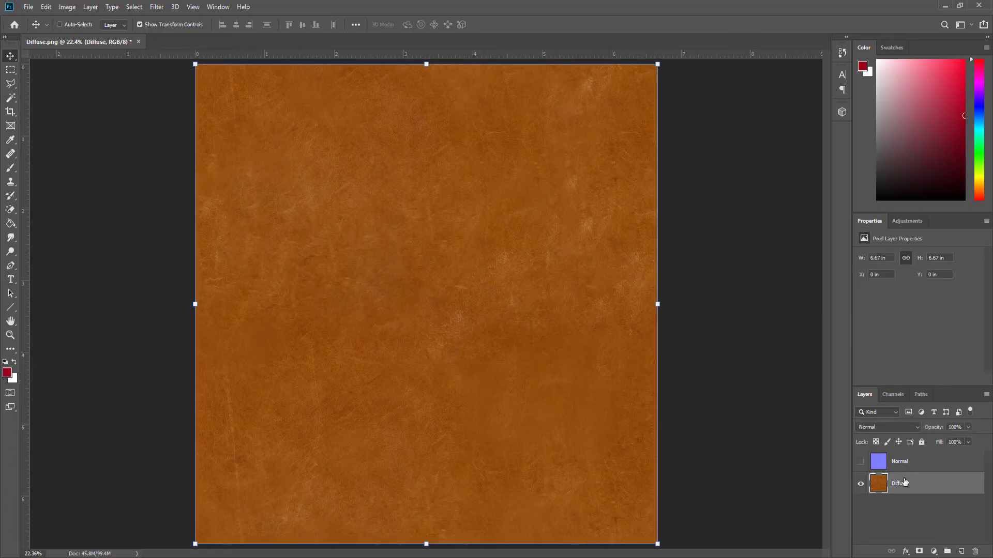
key("ctrl+j")
double_click(907, 485)
type("b")
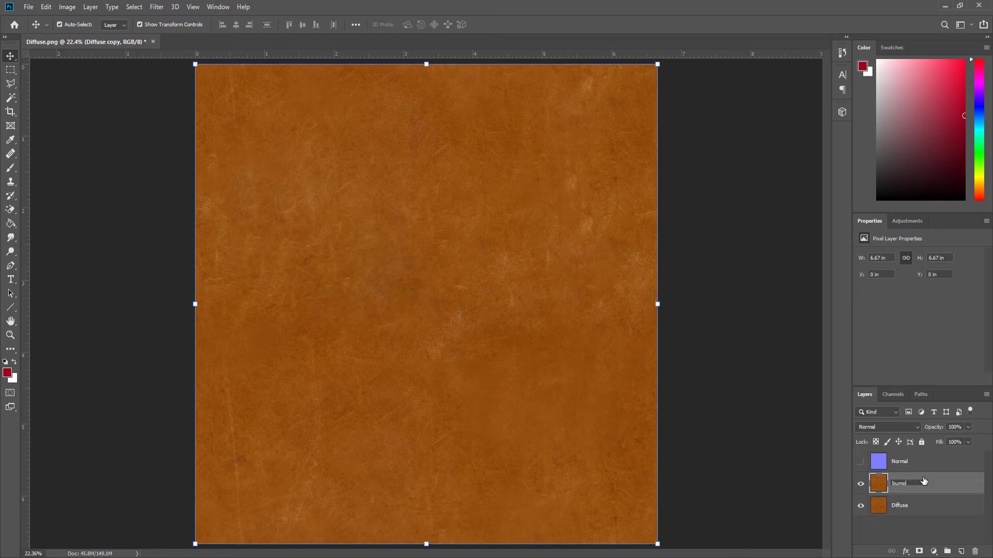
type("ump")
key("Return")
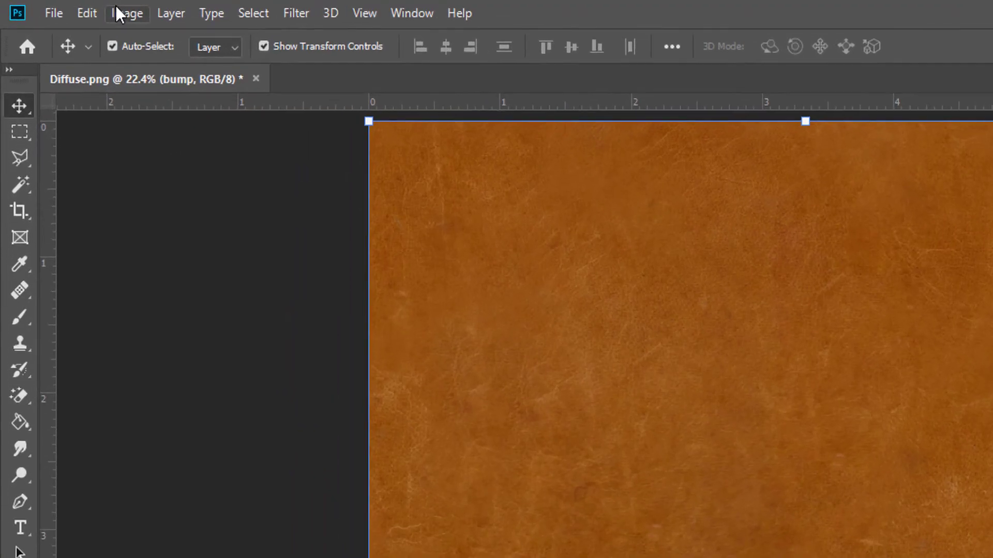
- Desaturate the bump layer with a Hue/Saturation adjustment at saturation -100
left_click(67, 7)
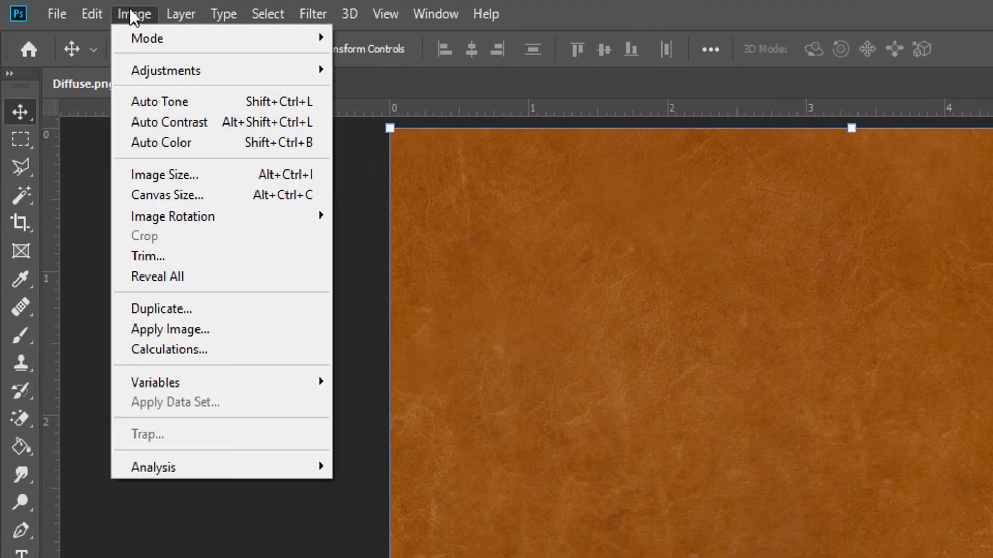
mouse_move(183, 74)
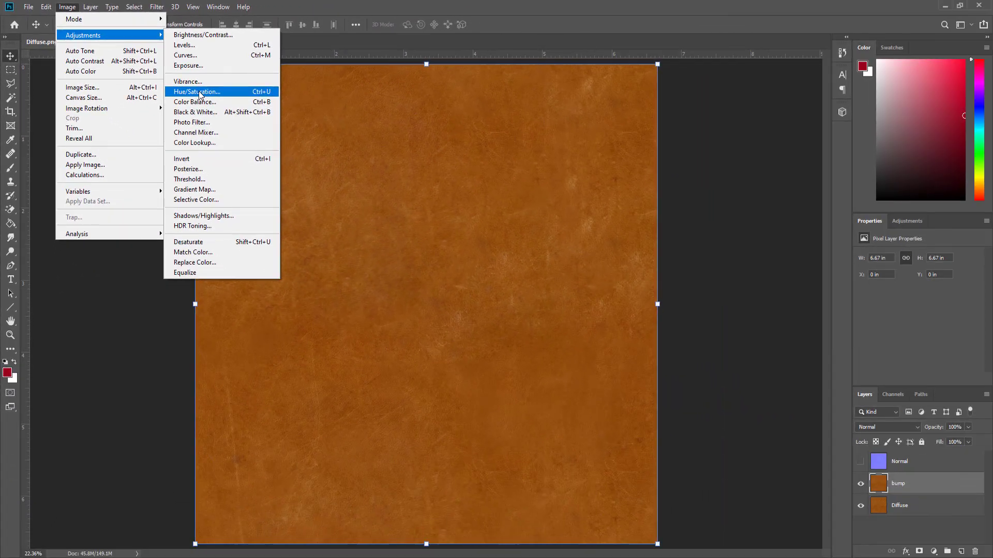
left_click(393, 179)
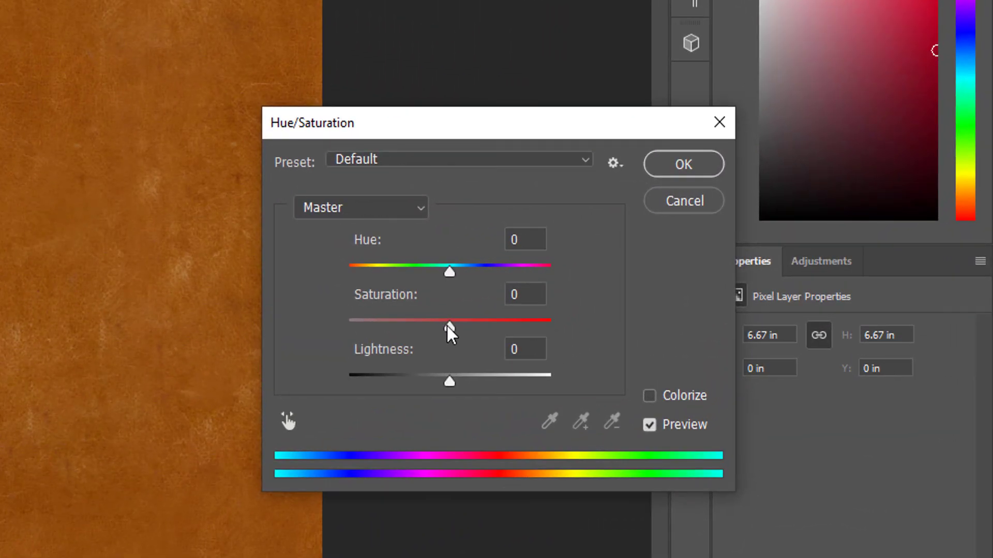
left_click_drag(721, 255, 628, 259)
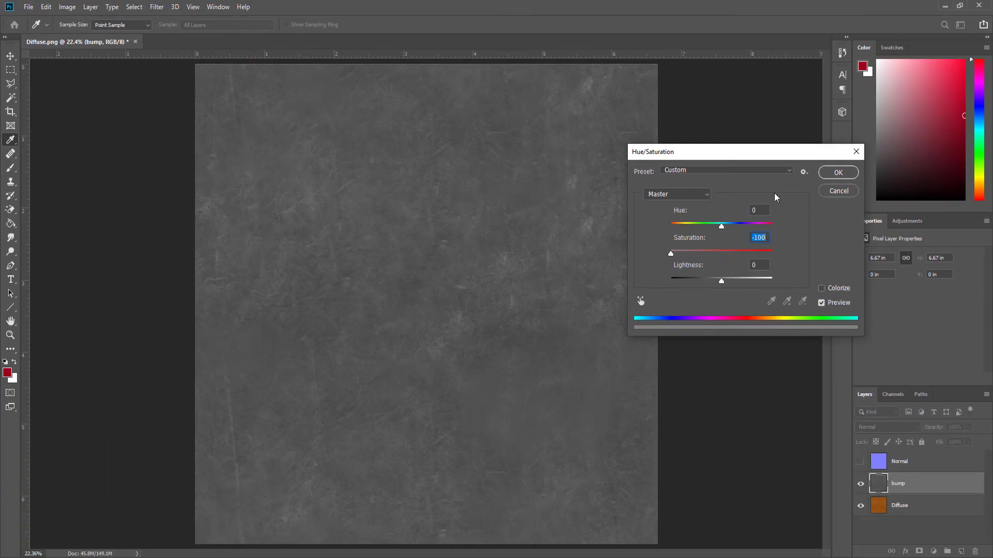
left_click(838, 172)
key("v")
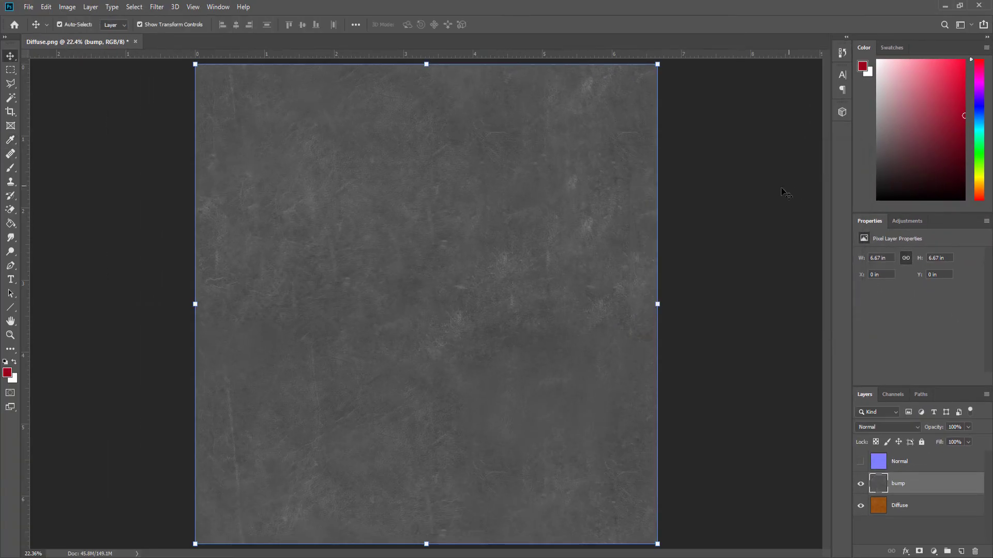
- Examine the light and dark leather details across the desaturated bump layer
left_click(718, 204)
scroll(488, 289, "up", 5)
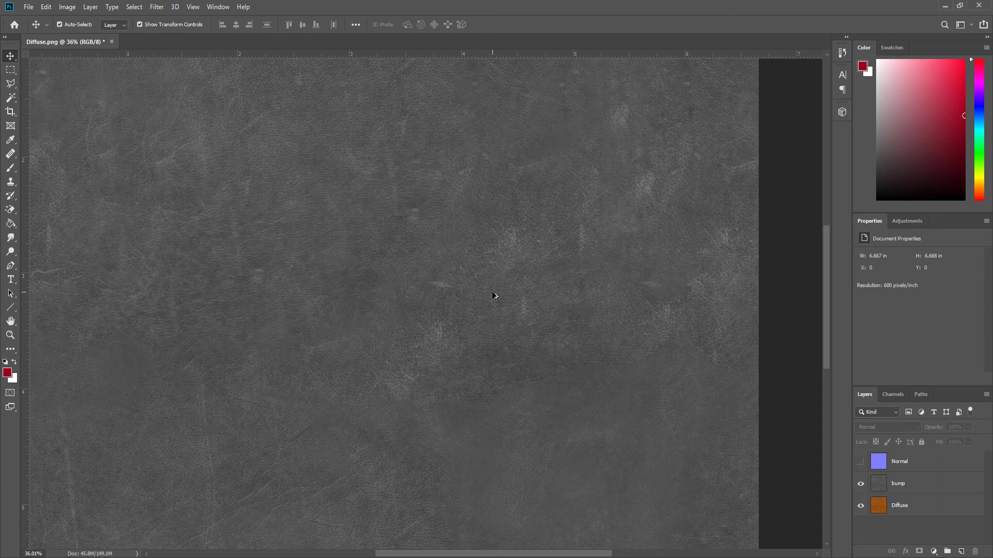
scroll(424, 372, "down", 3)
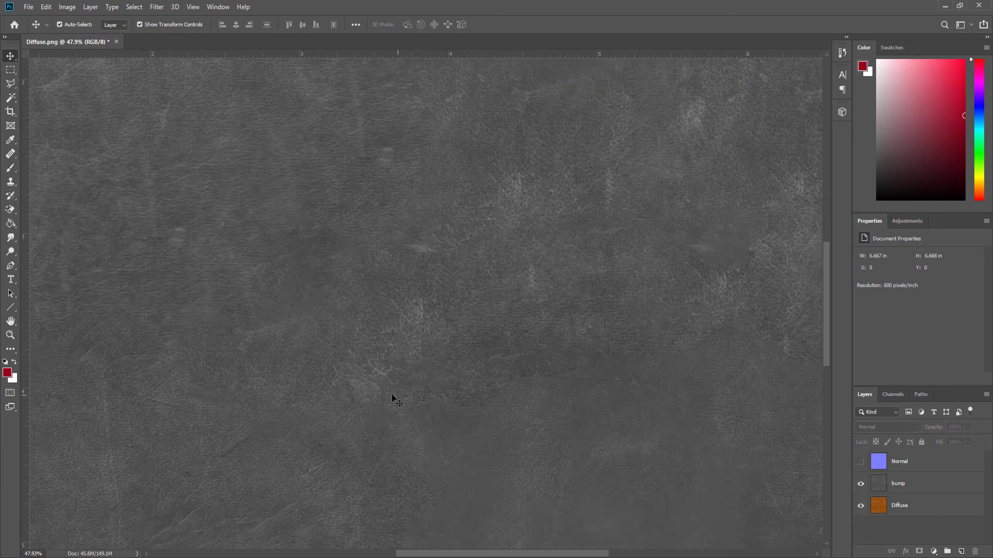
scroll(342, 366, "left", 5)
scroll(441, 208, "down", 3)
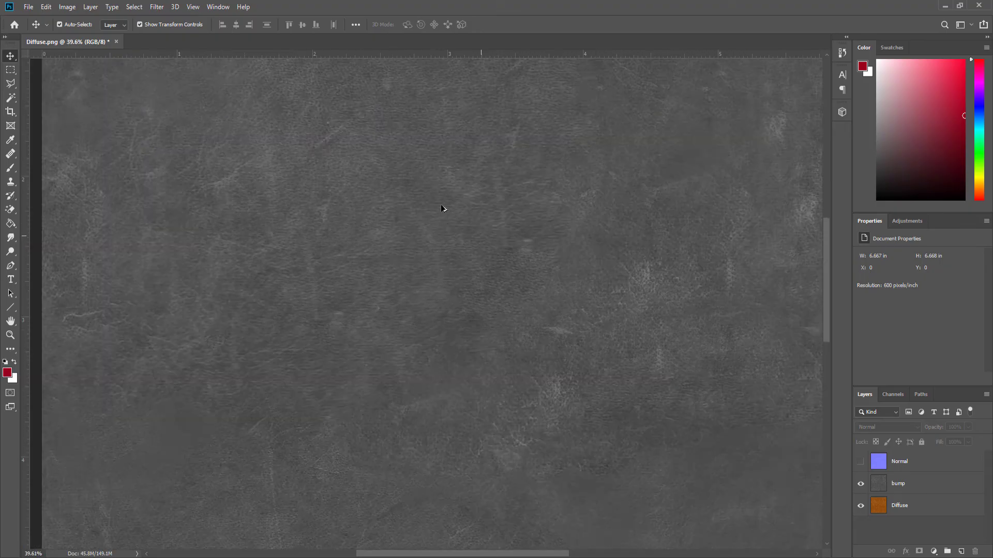
scroll(564, 190, "up", 3)
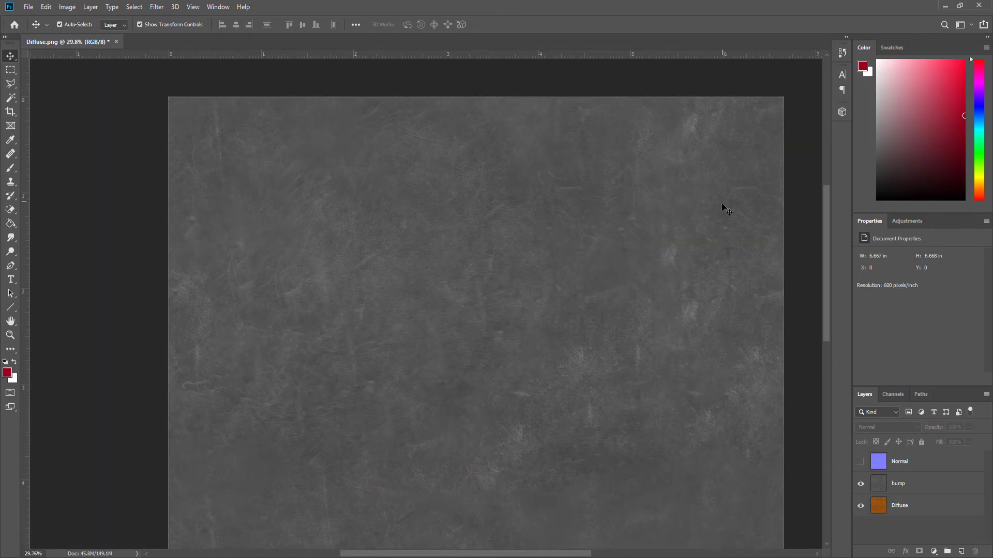
scroll(698, 261, "down", 3)
scroll(673, 258, "down", 2)
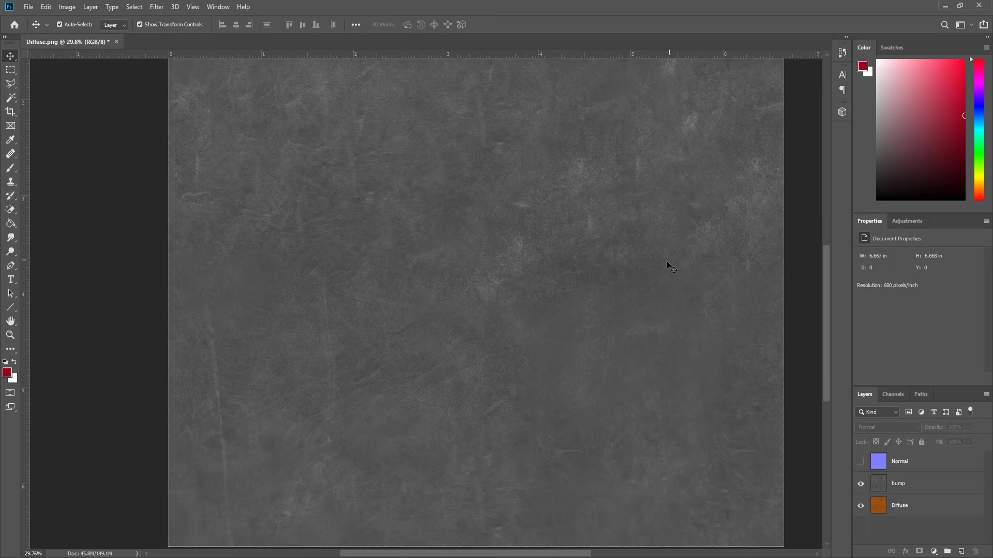
scroll(293, 390, "up", 3)
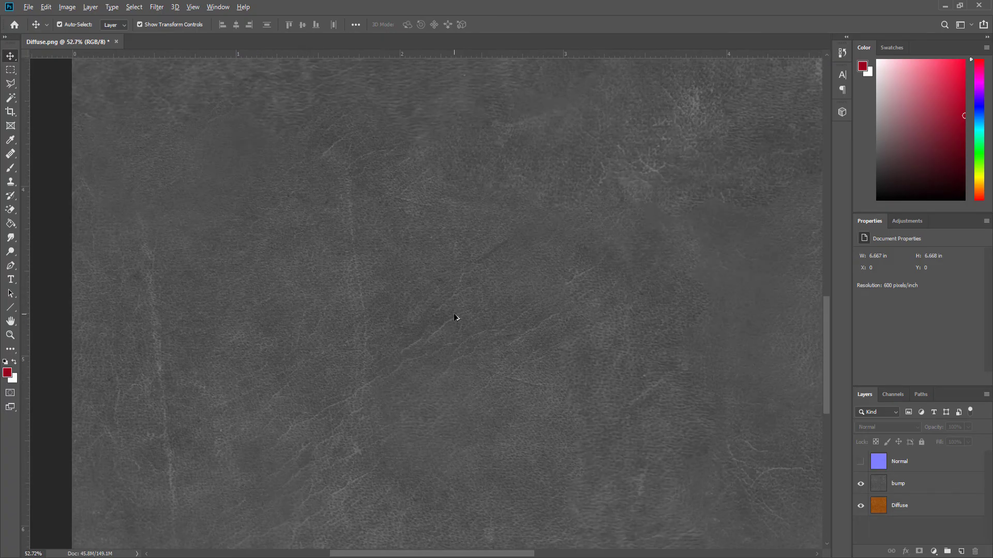
scroll(455, 313, "down", 3)
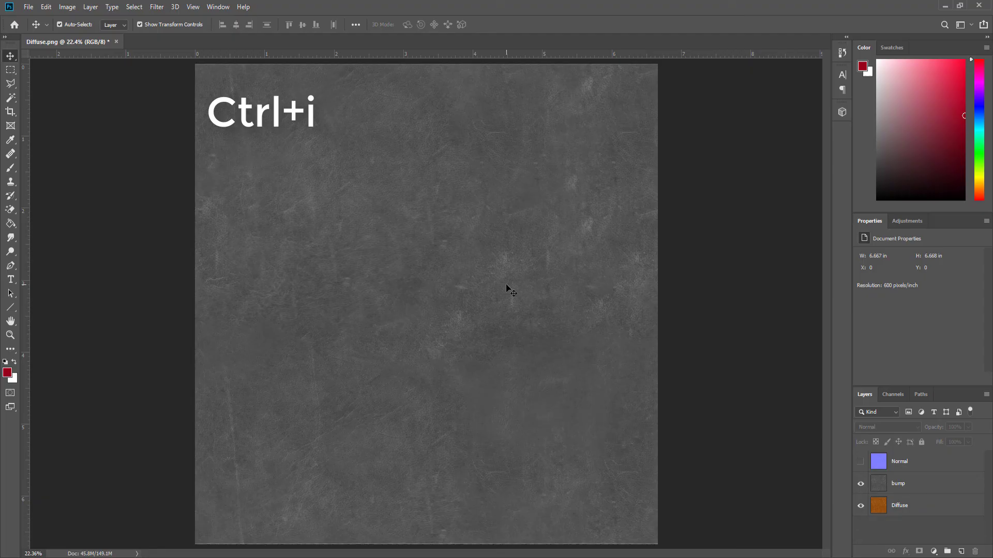
- Invert the tones of the bump layer
left_click(885, 482)
key("ctrl+i")
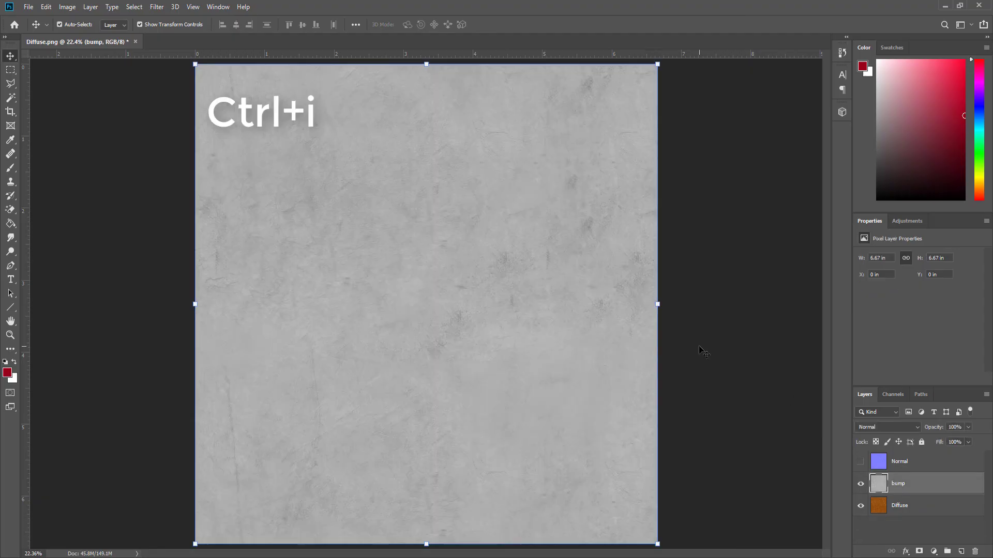
left_click(700, 345, "ctrl")
scroll(282, 380, "up", 4)
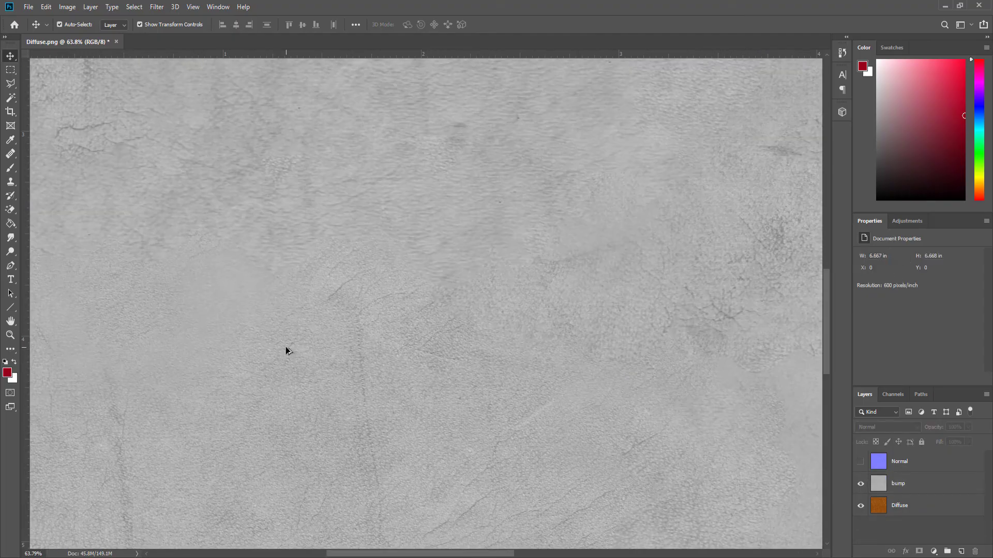
scroll(525, 364, "down", 4)
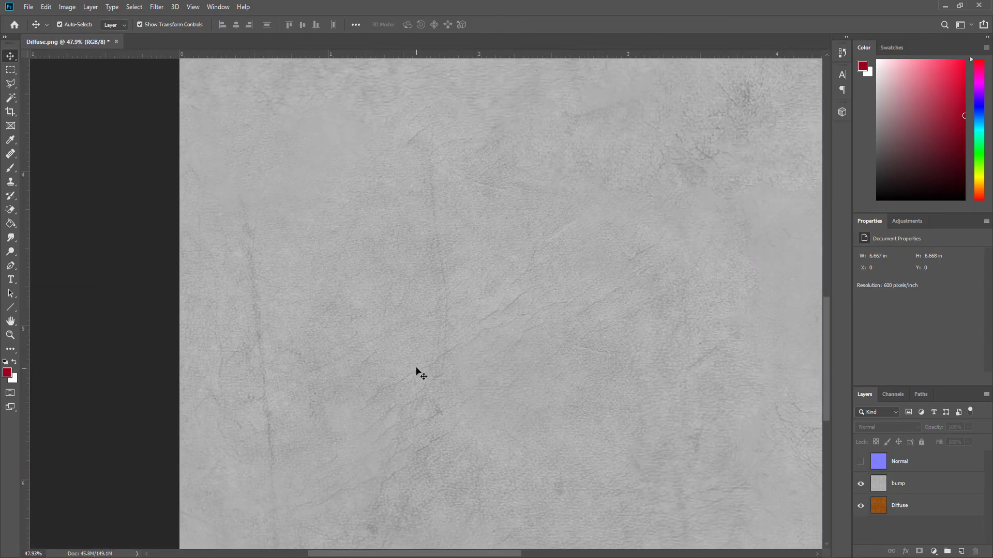
- Toggle the Normal layer's visibility repeatedly to compare it with the bump map, leaving the layer visible
left_click(861, 461)
left_click(860, 461)
left_click(861, 462)
left_click(861, 461)
left_click(861, 462)
left_click(861, 461)
left_click(860, 461)
scroll(570, 328, "up", 5)
left_click(861, 461)
left_click(860, 461)
scroll(304, 297, "up", 3)
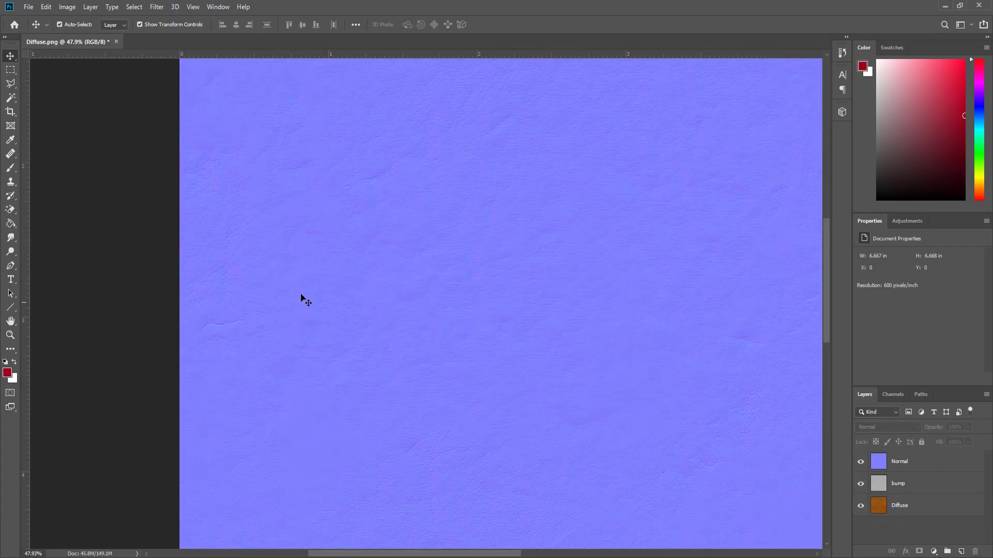
left_click(860, 461)
left_click(861, 461)
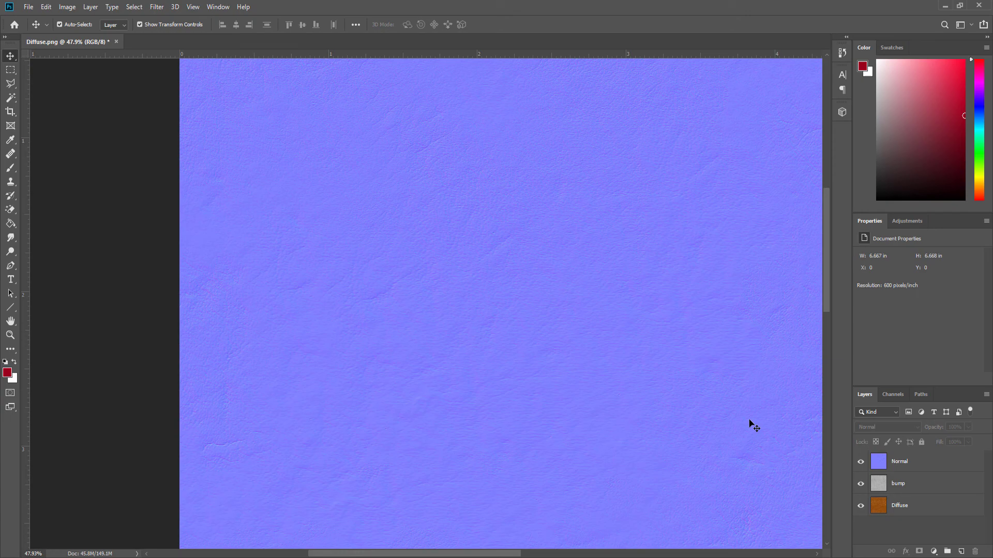